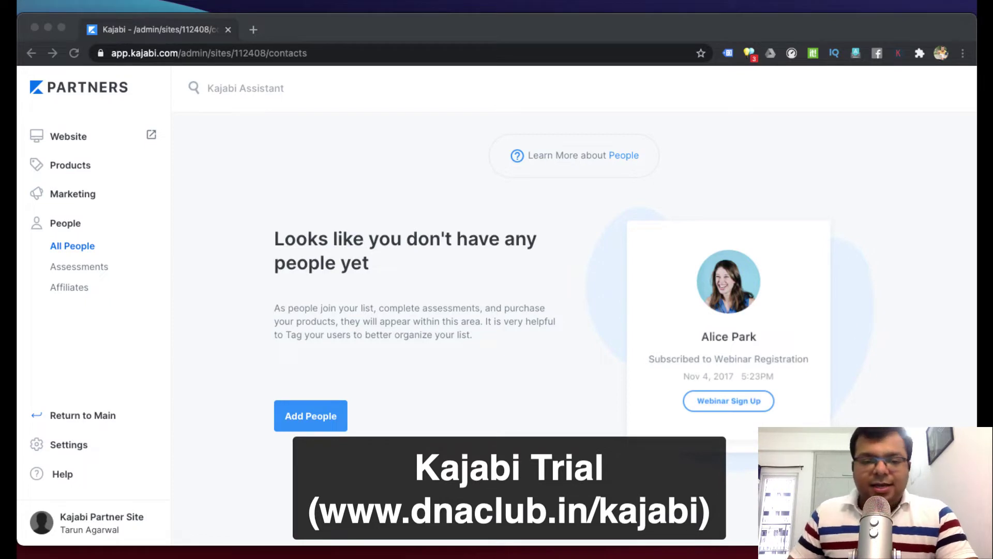
# Step: Go to Marketing > Email Campaigns and start a new email campaign
pyautogui.click(930, 333)
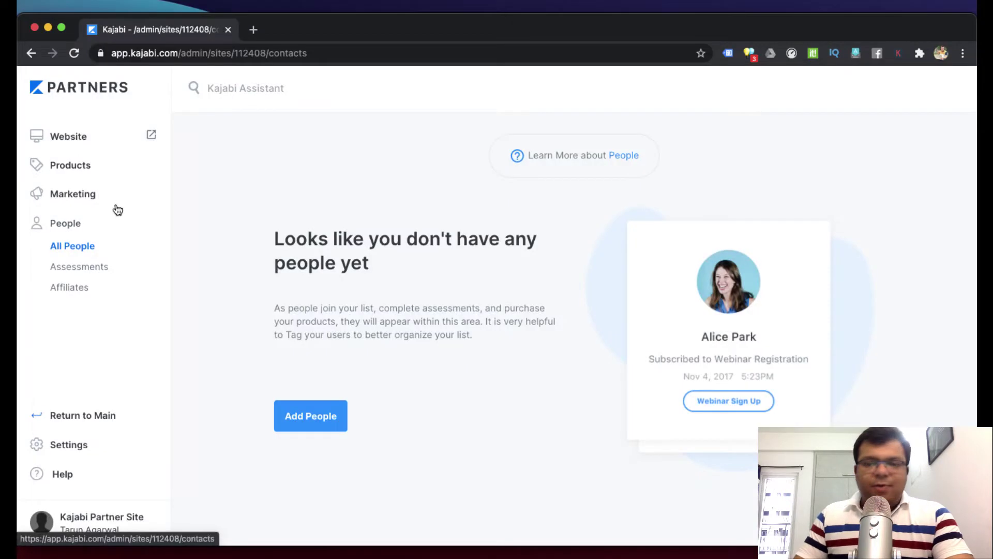
pyautogui.click(82, 197)
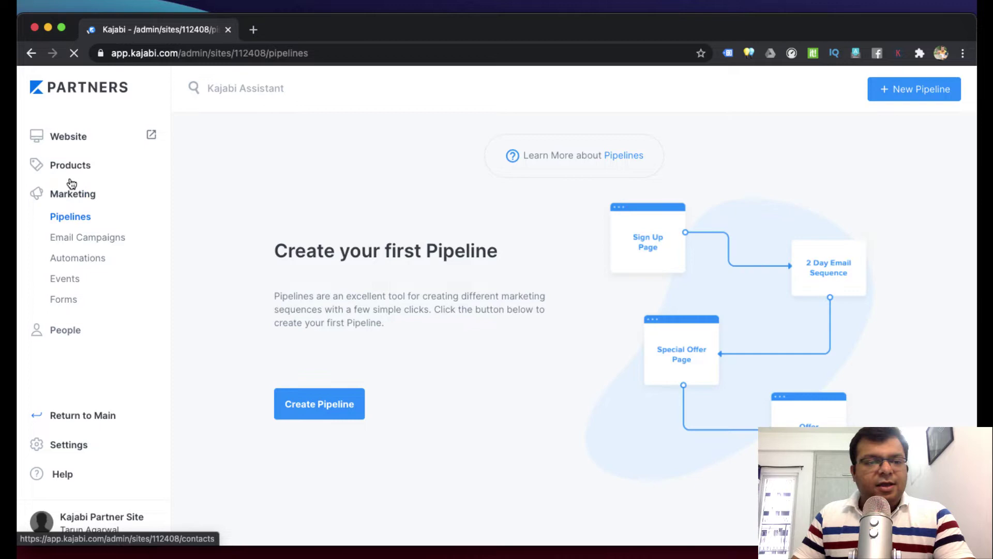
pyautogui.click(113, 239)
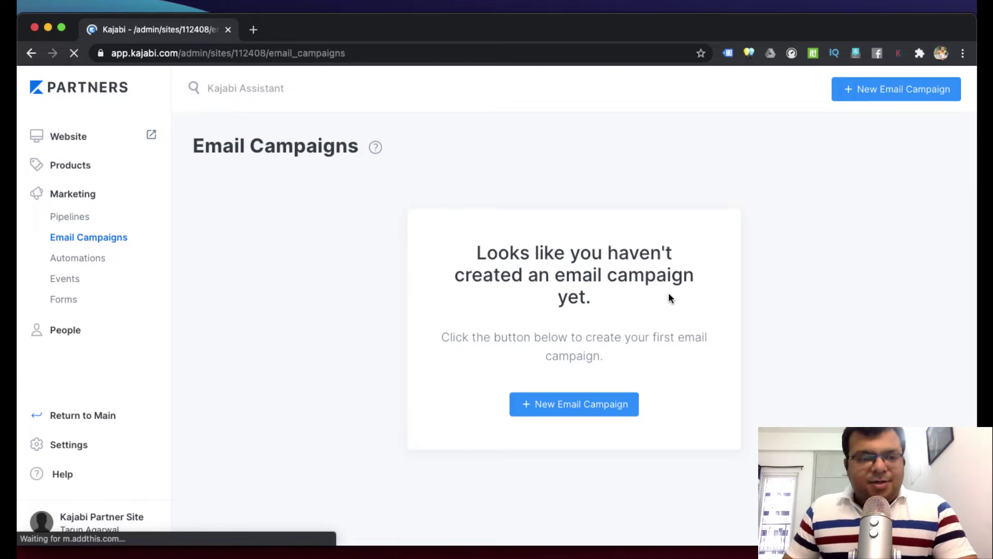
pyautogui.click(853, 92)
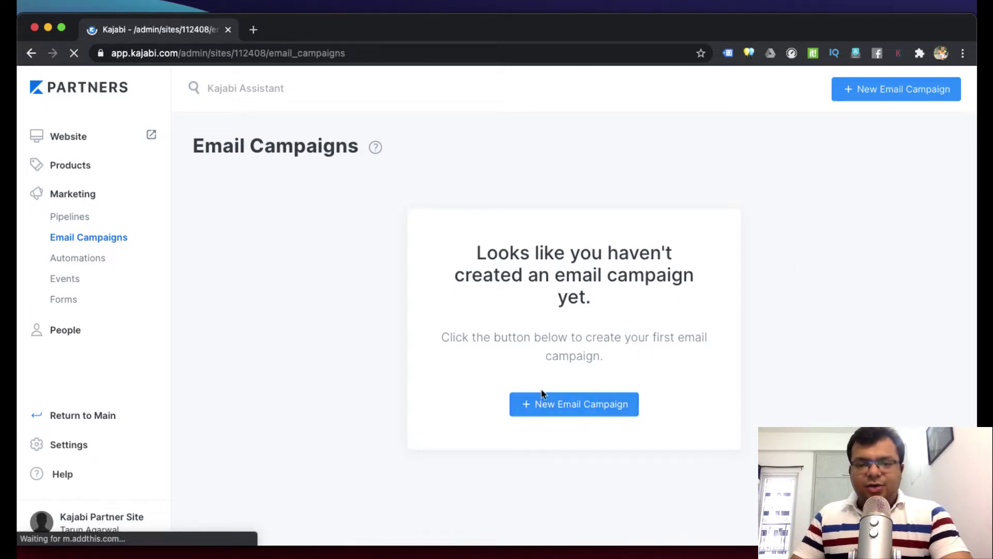
# Step: Pick the Email Broadcast card as the new campaign's type
pyautogui.click(583, 404)
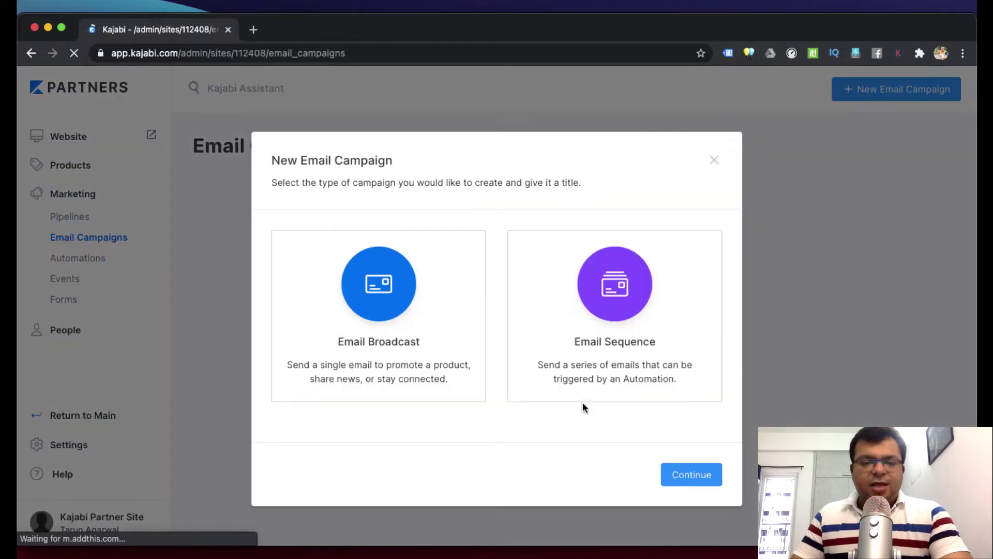
pyautogui.click(413, 344)
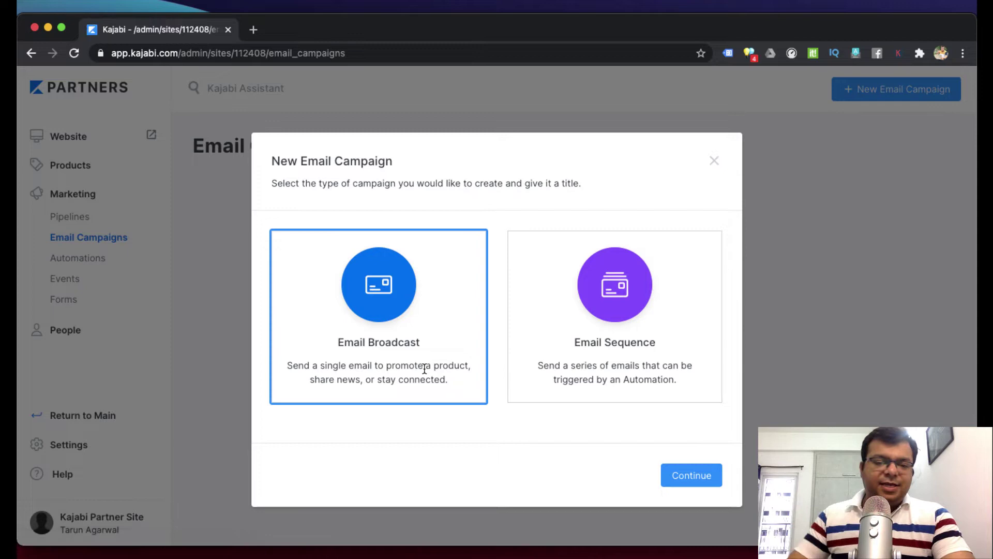
pyautogui.click(662, 343)
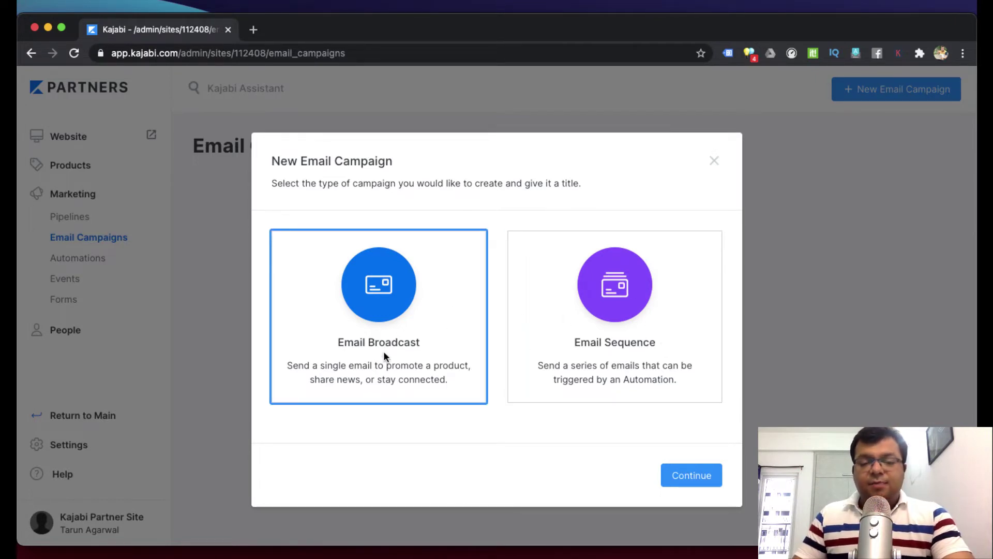
# Step: Continue to the broadcast templates and browse designs like Simple Text, Showcase a Product, Announce an Event
pyautogui.click(704, 478)
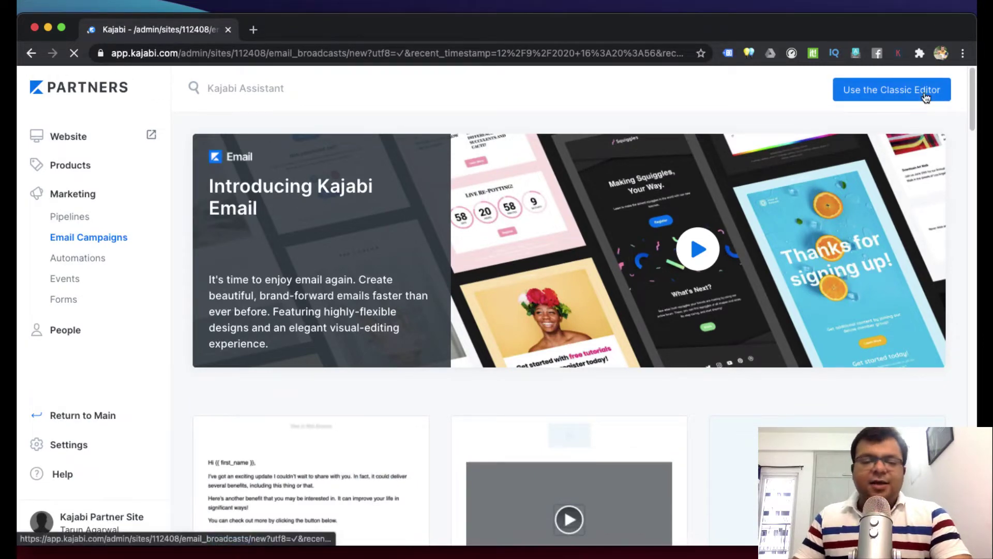
pyautogui.scroll(-5, 852, 383)
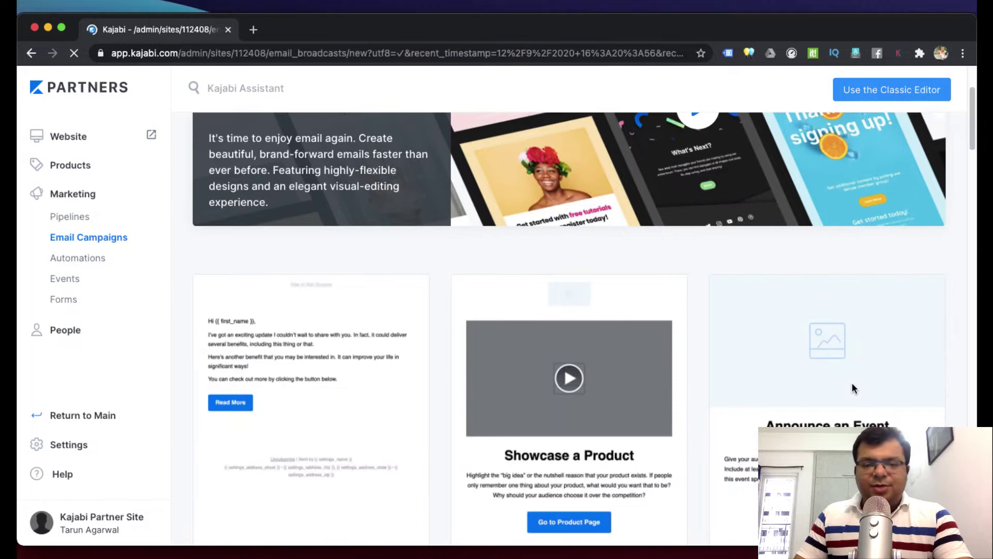
pyautogui.scroll(-2, 852, 383)
pyautogui.scroll(-2, 852, 383)
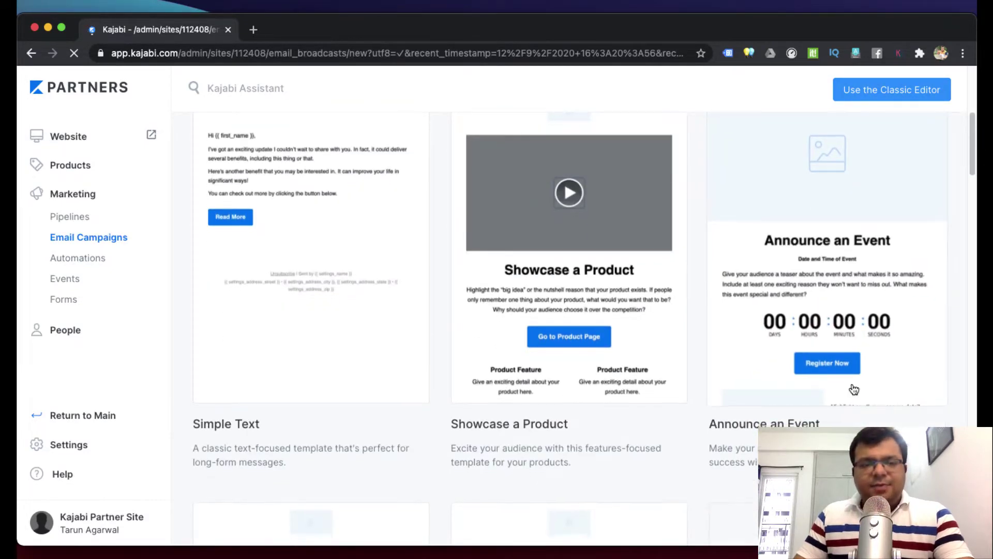
pyautogui.scroll(-5, 853, 388)
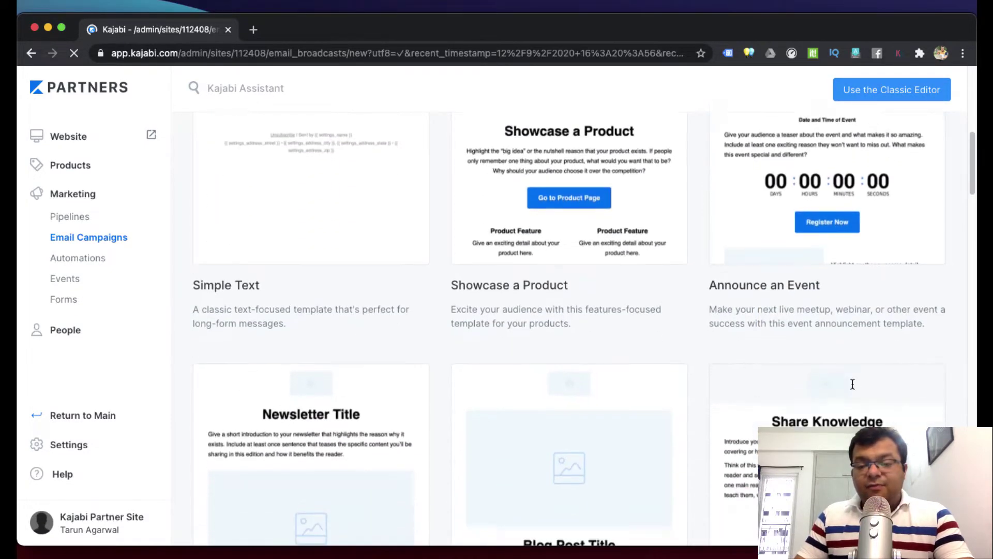
pyautogui.scroll(-2, 852, 383)
pyautogui.scroll(-5, 683, 352)
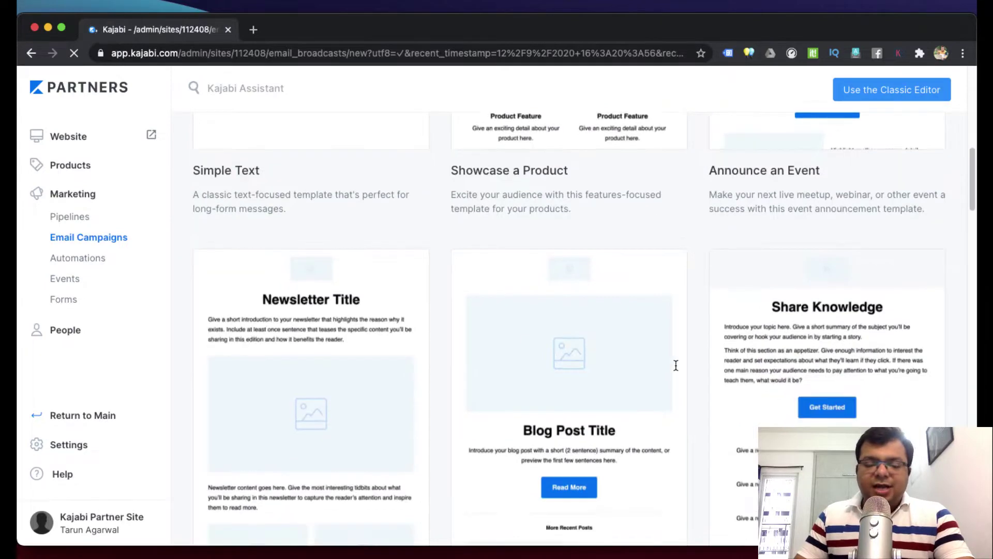
pyautogui.scroll(-10, 712, 359)
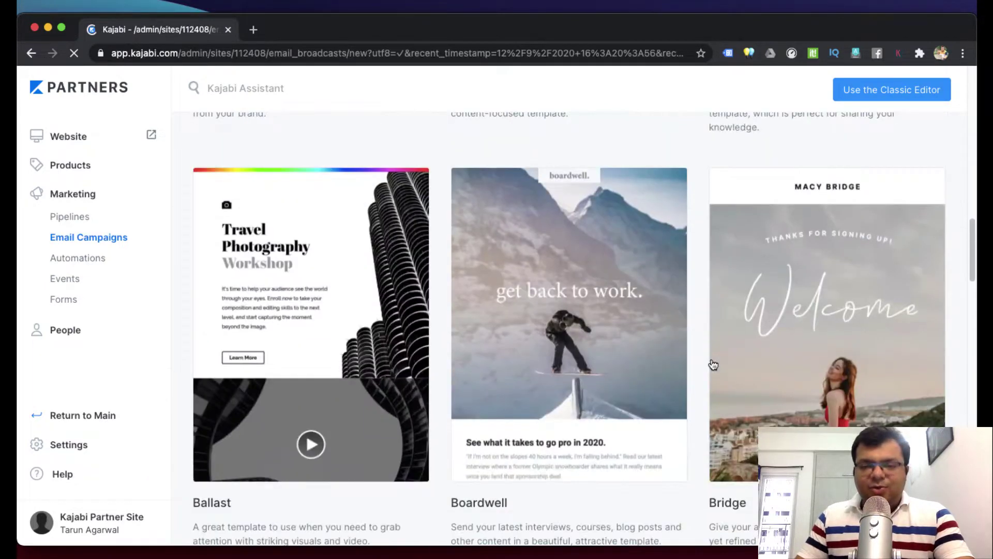
pyautogui.scroll(-15, 713, 364)
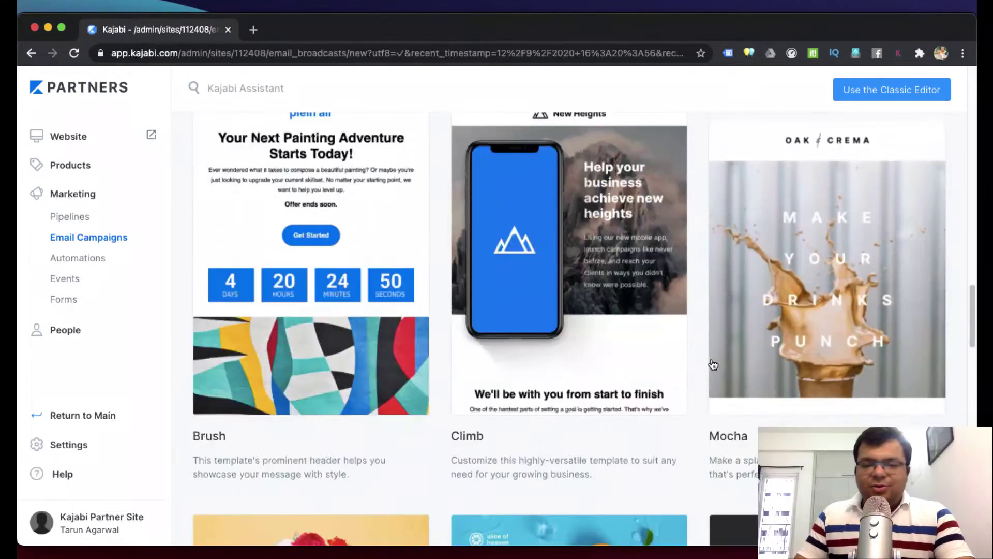
pyautogui.scroll(-10, 712, 362)
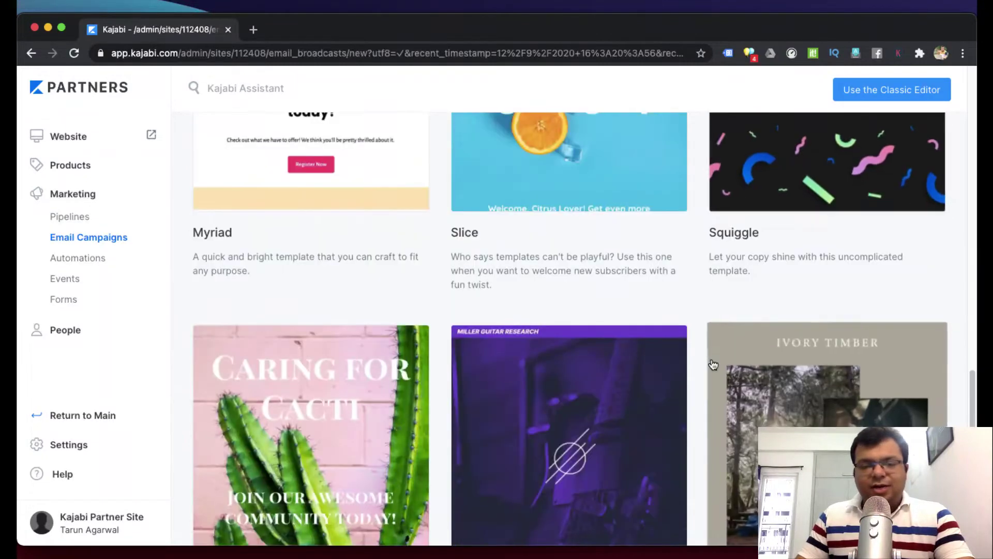
pyautogui.scroll(-5, 713, 362)
pyautogui.scroll(-5, 713, 363)
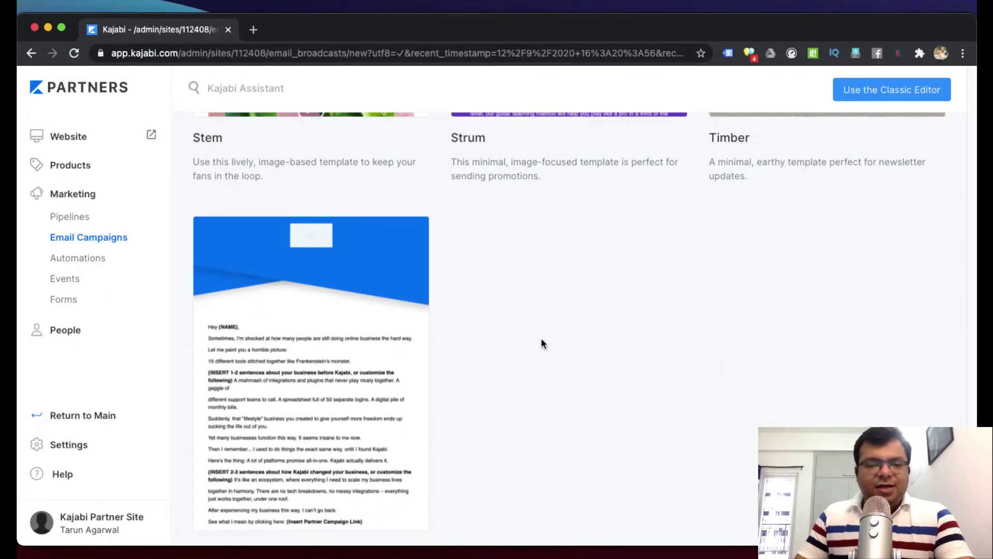
pyautogui.scroll(-1, 274, 290)
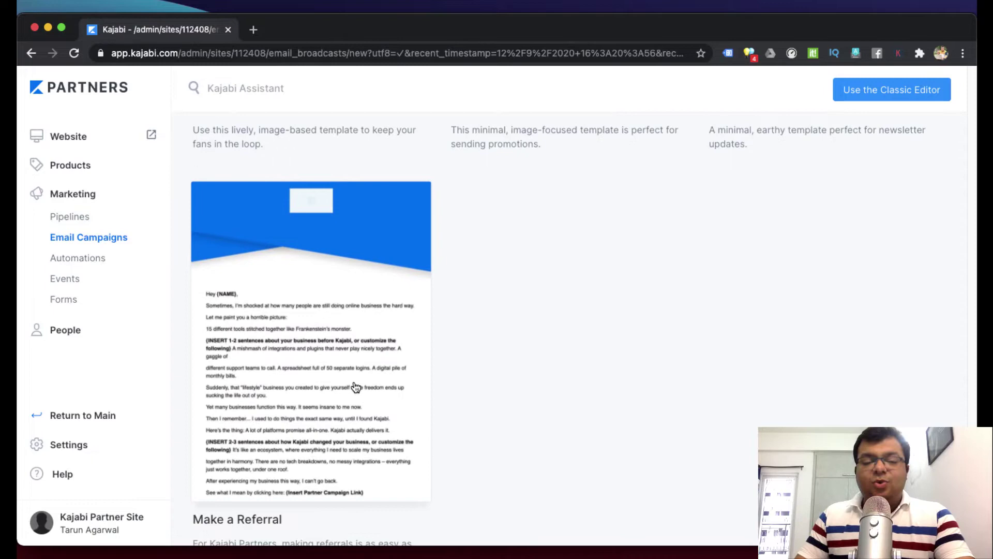
pyautogui.scroll(20, 747, 432)
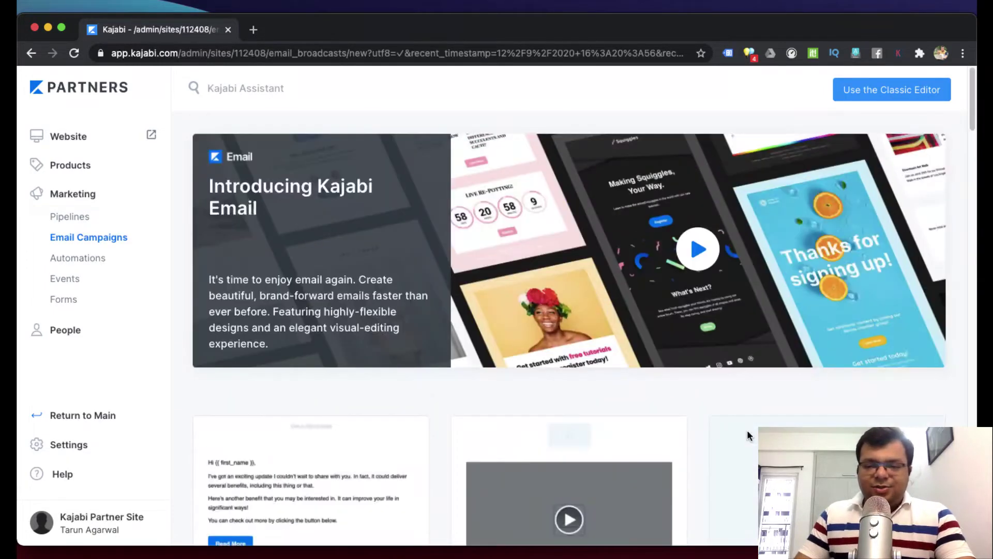
pyautogui.scroll(-3, 754, 420)
pyautogui.scroll(-4, 754, 420)
pyautogui.scroll(3, 672, 383)
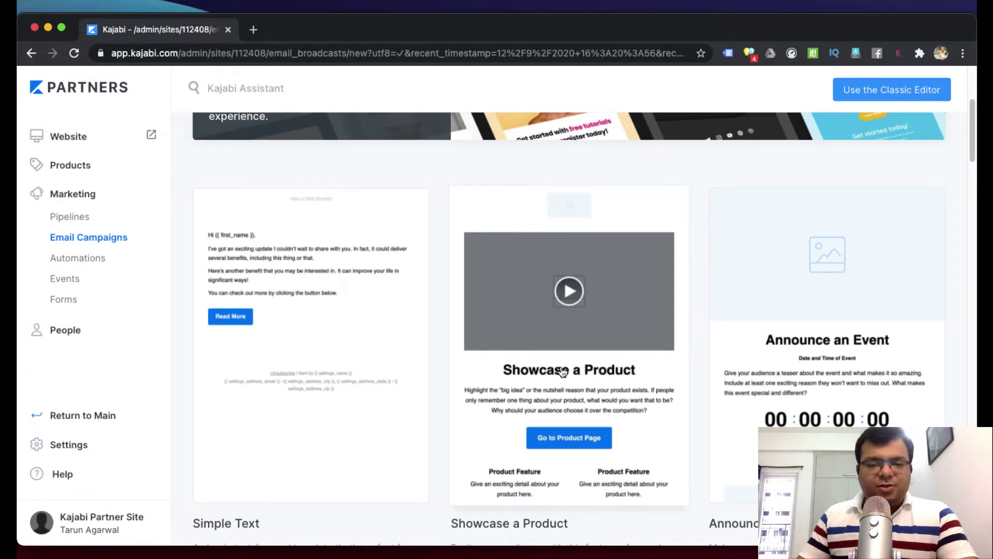
pyautogui.scroll(-1, 621, 382)
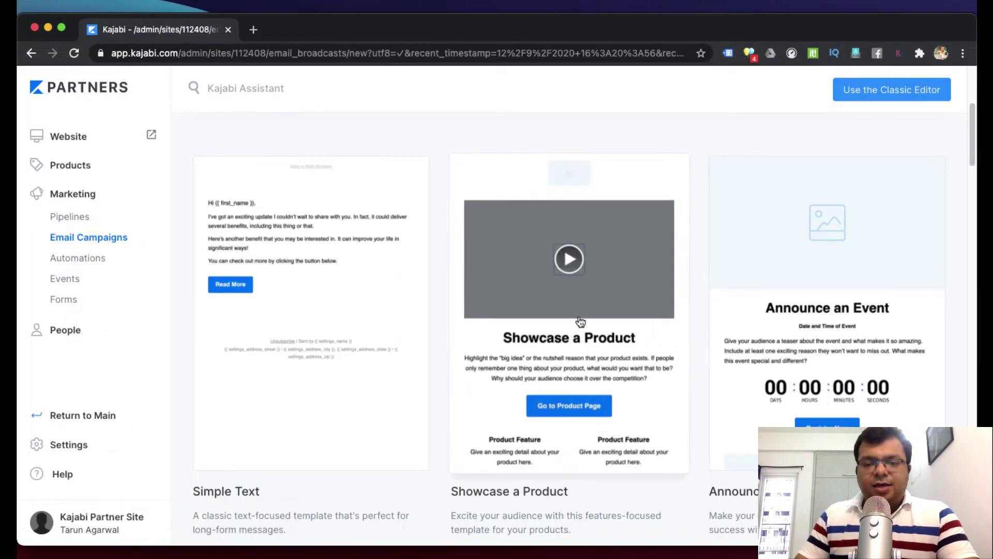
# Step: Create a broadcast internally titled 'Sales Workshop Testing' from the Showcase a Product template
pyautogui.click(544, 337)
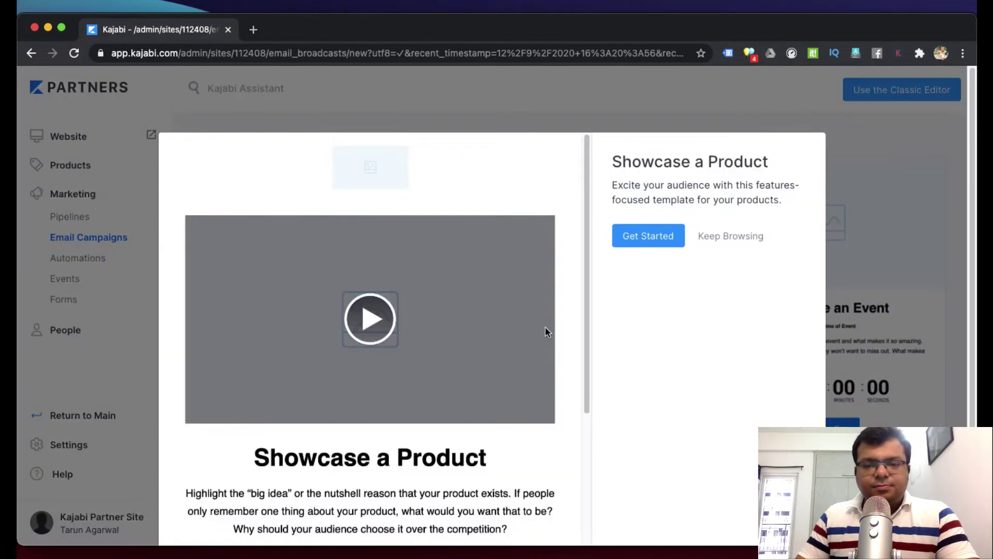
pyautogui.scroll(-5, 454, 398)
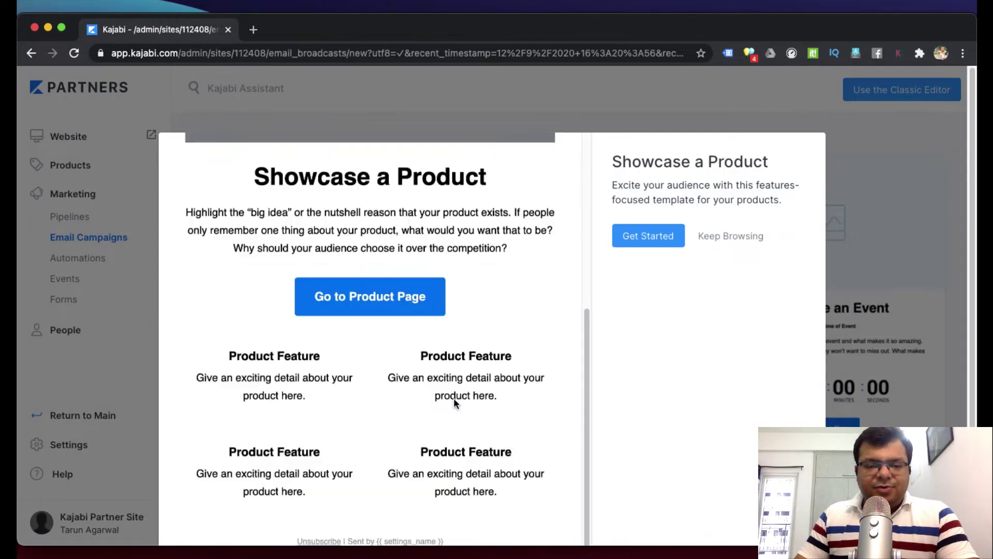
pyautogui.scroll(5, 454, 398)
pyautogui.click(636, 239)
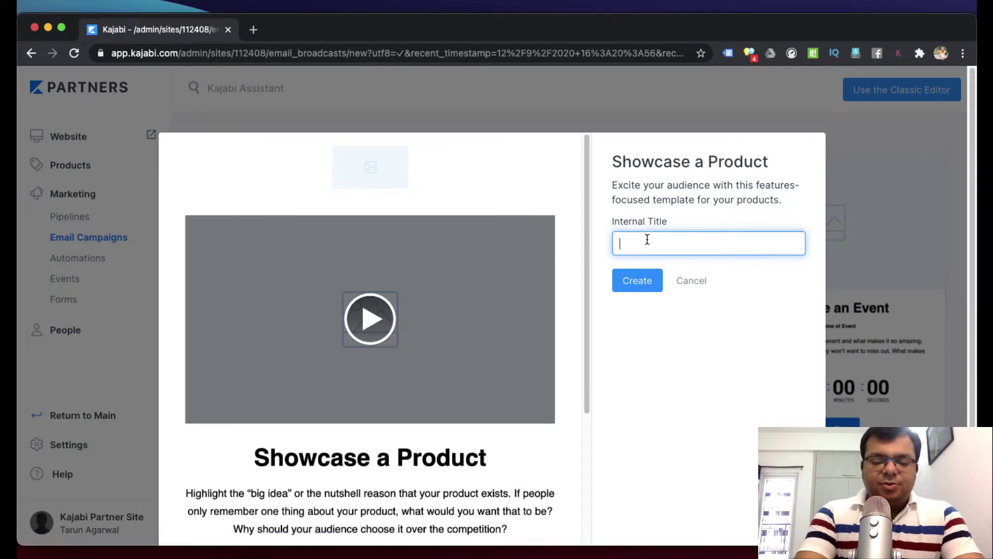
pyautogui.write('Sales ')
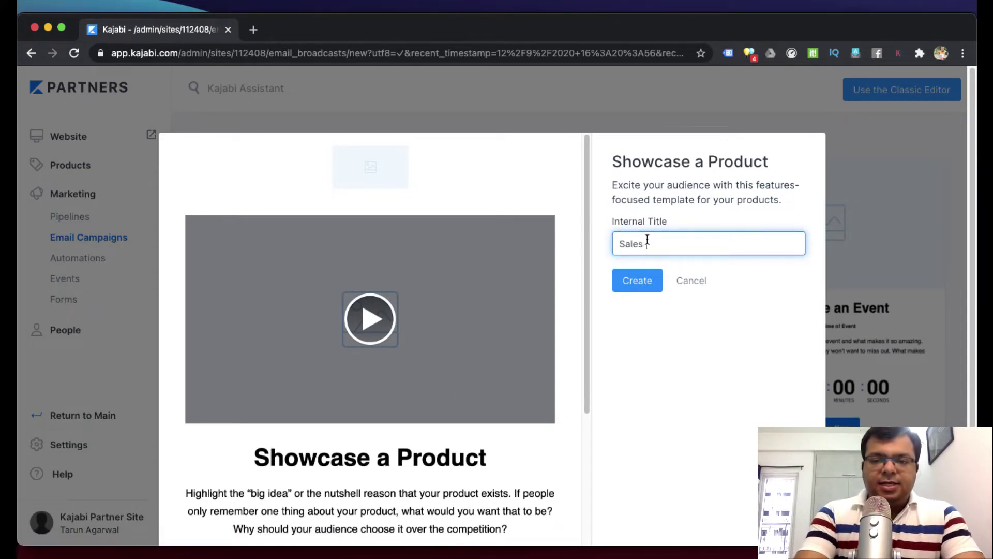
pyautogui.write('Workshop Testing')
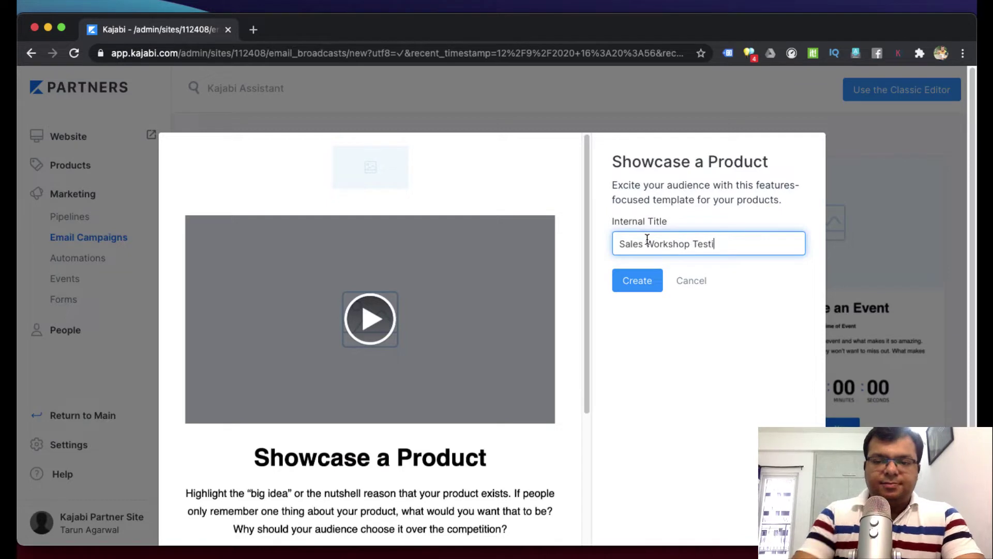
pyautogui.click(646, 287)
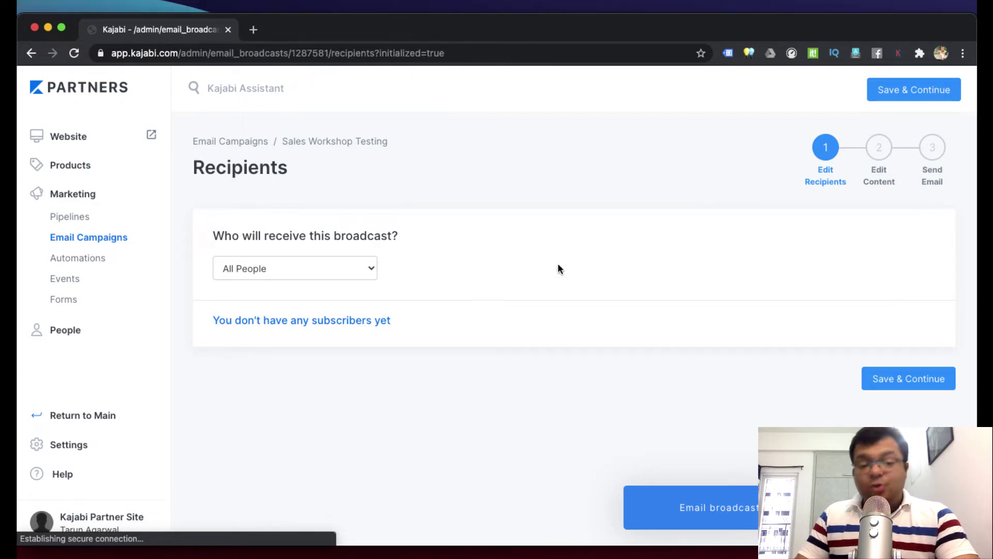
# Step: Set recipients to a Custom Segment filtered by 'Contact added in the last' 30 days
pyautogui.click(299, 271)
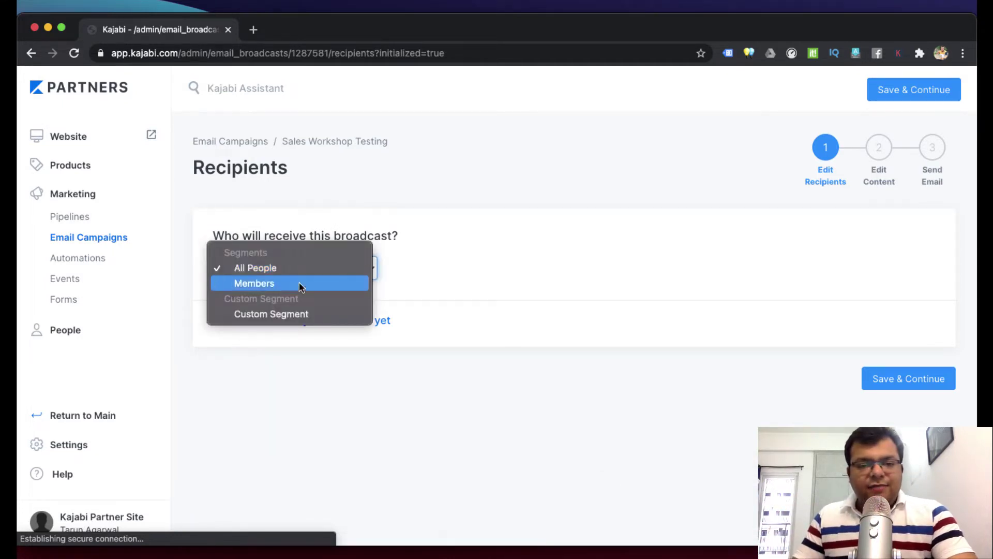
pyautogui.click(331, 314)
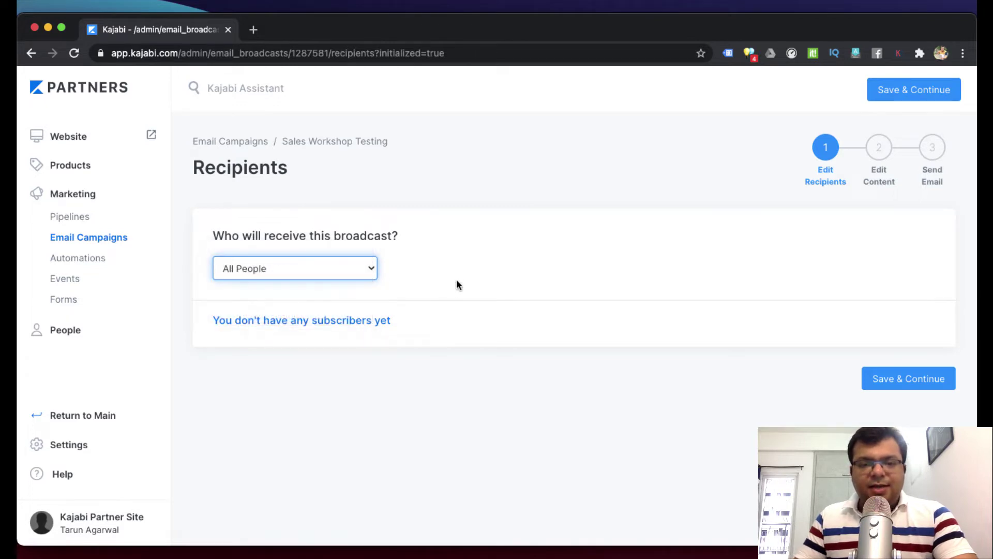
pyautogui.click(507, 271)
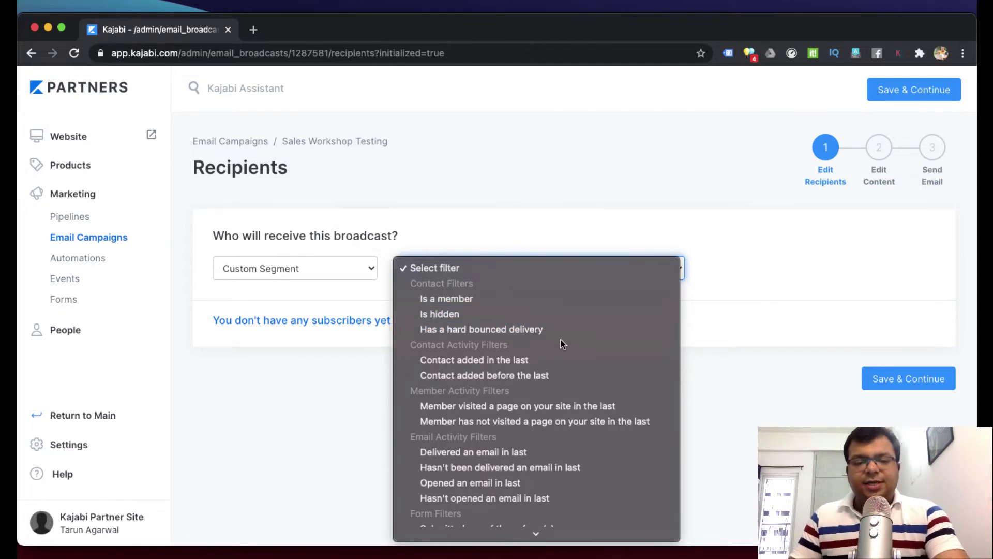
pyautogui.click(542, 362)
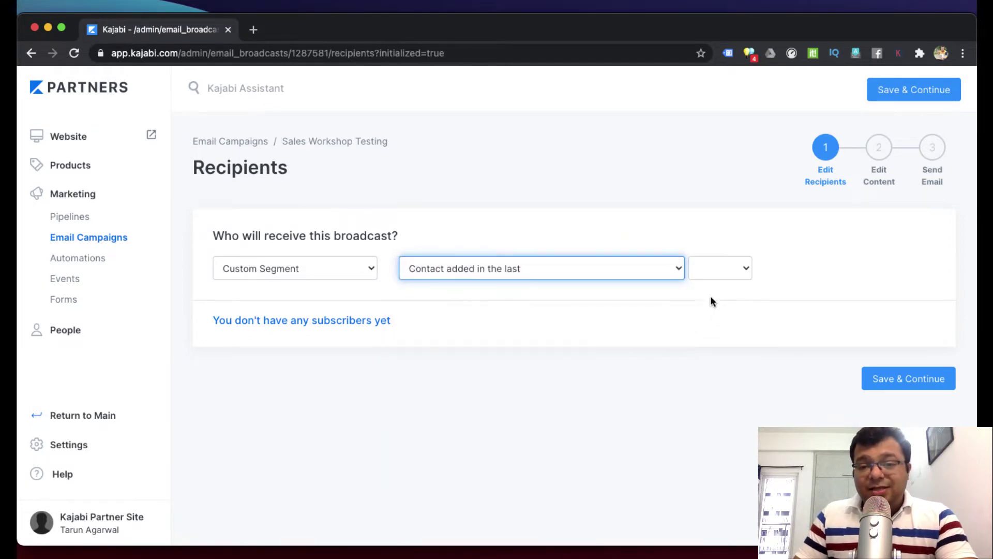
pyautogui.click(730, 270)
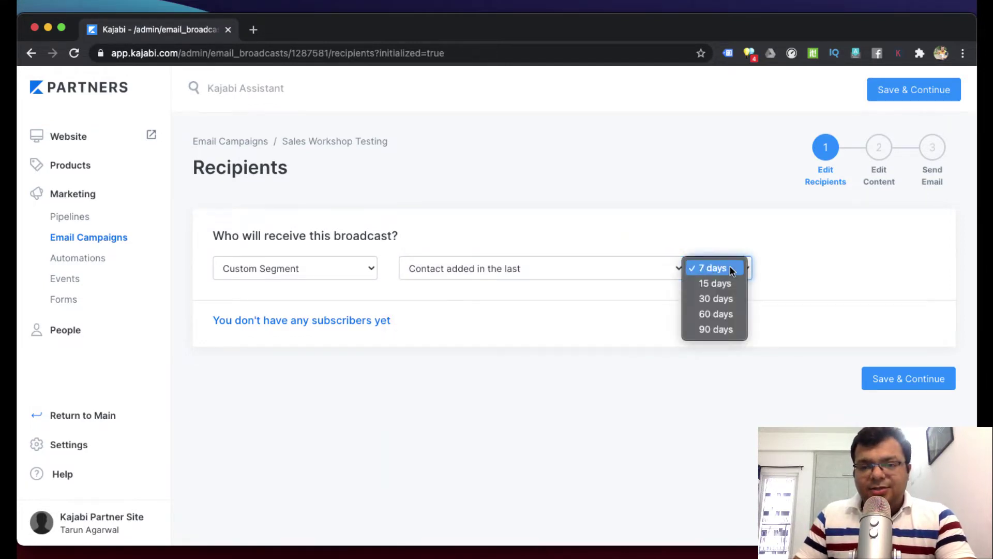
pyautogui.click(728, 301)
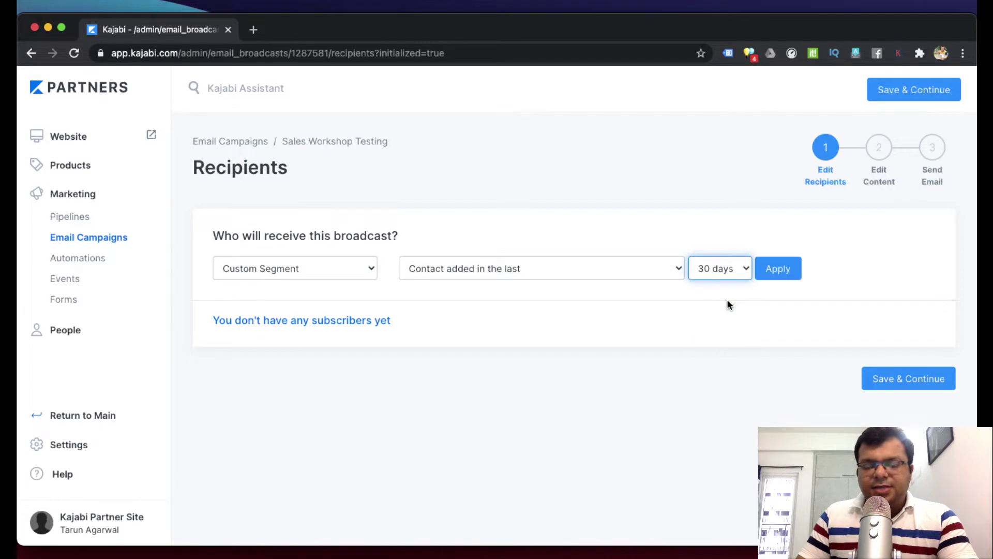
pyautogui.click(788, 271)
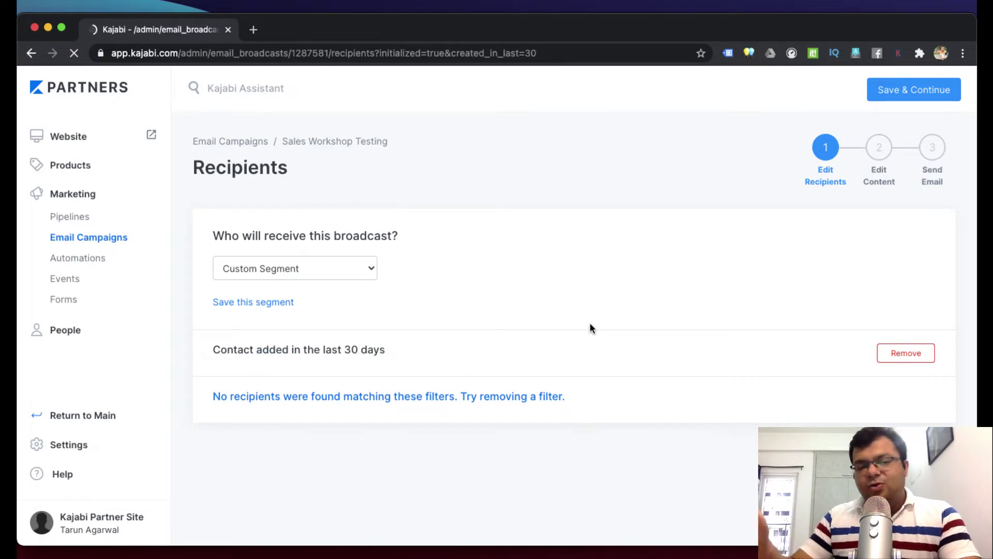
# Step: Add a 'Submitted any of these form(s)' filter for the Free Retail Workshop Test Form
pyautogui.click(341, 270)
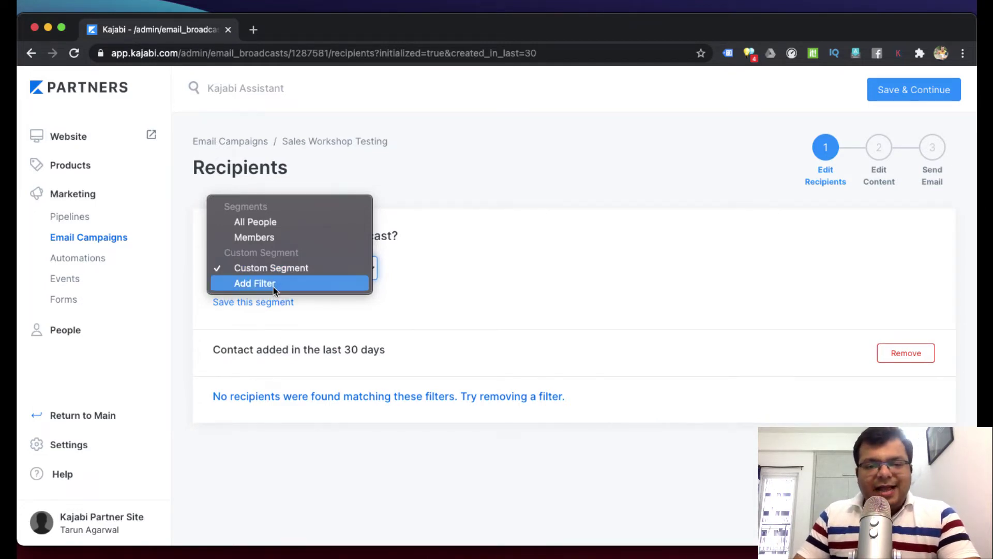
pyautogui.click(296, 284)
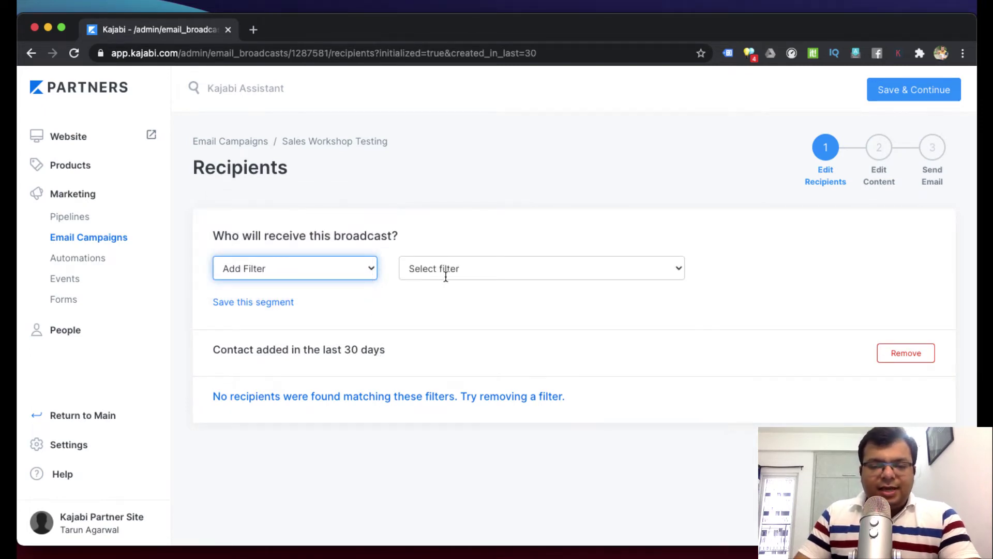
pyautogui.click(496, 270)
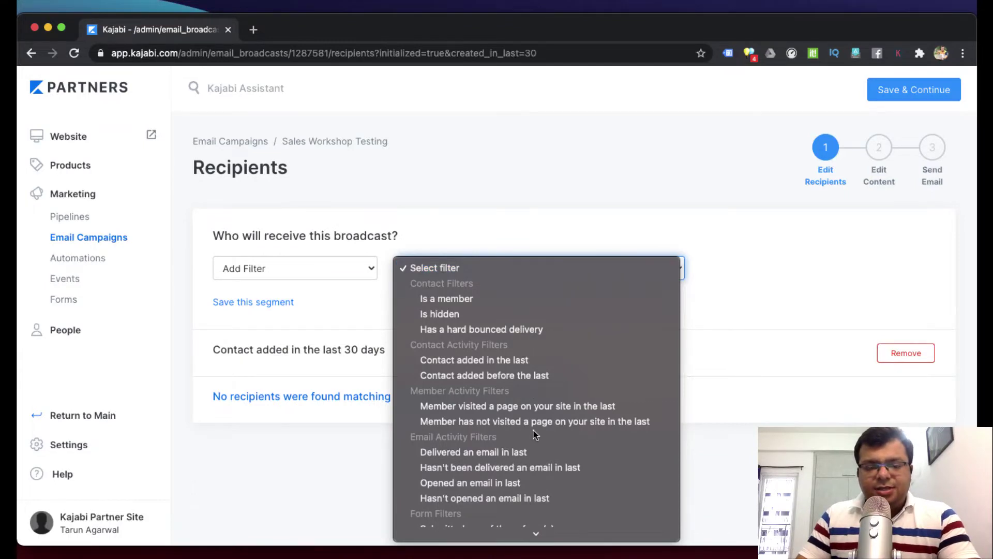
pyautogui.scroll(-10, 535, 435)
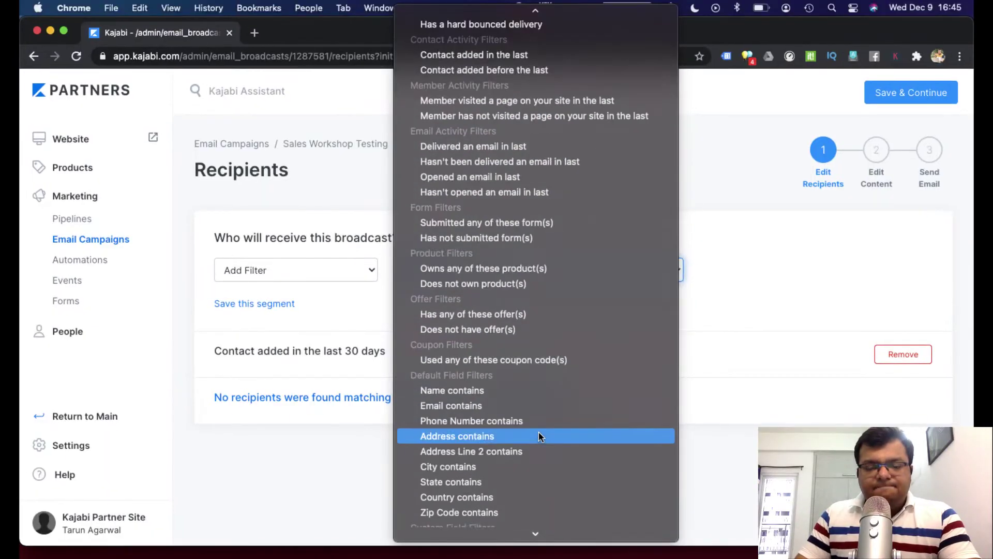
pyautogui.scroll(3, 541, 409)
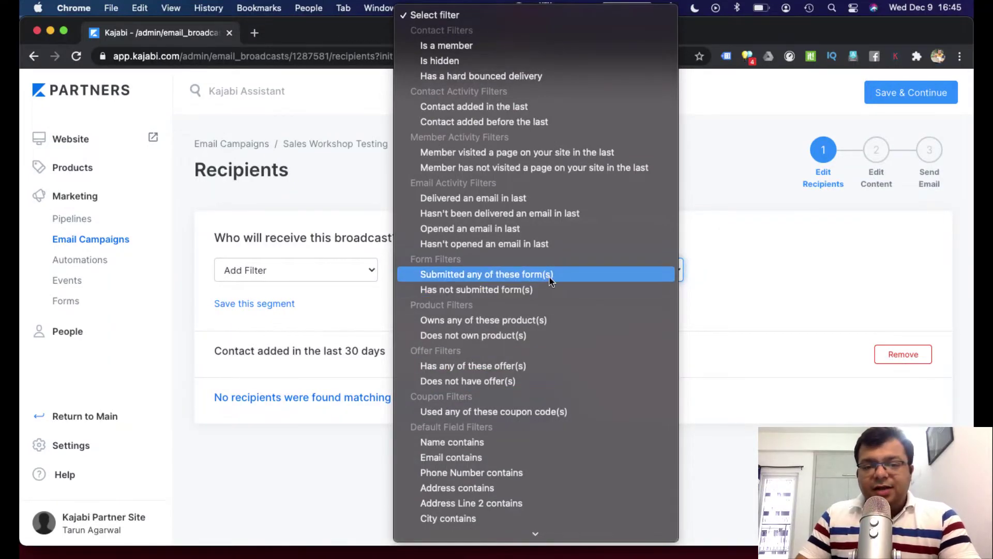
pyautogui.click(581, 275)
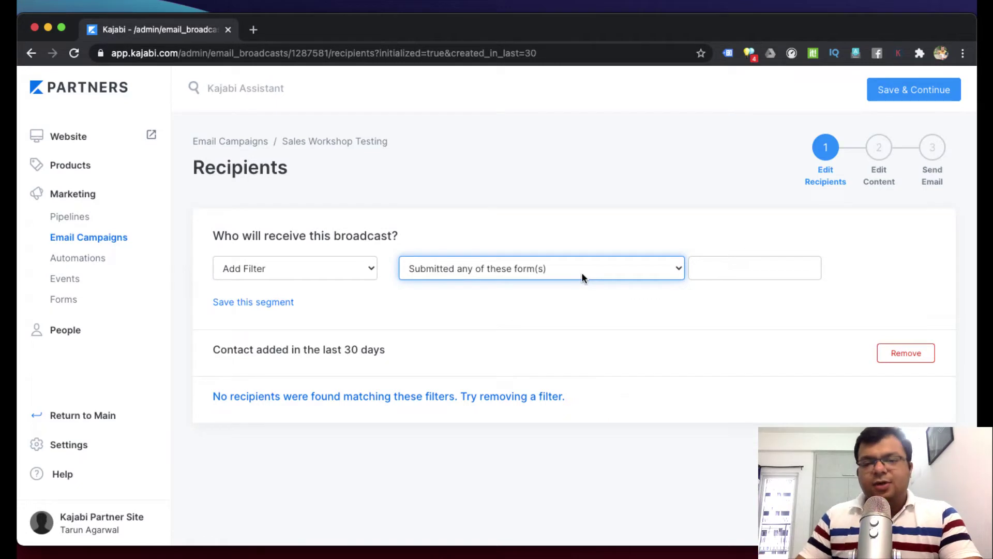
pyautogui.click(717, 266)
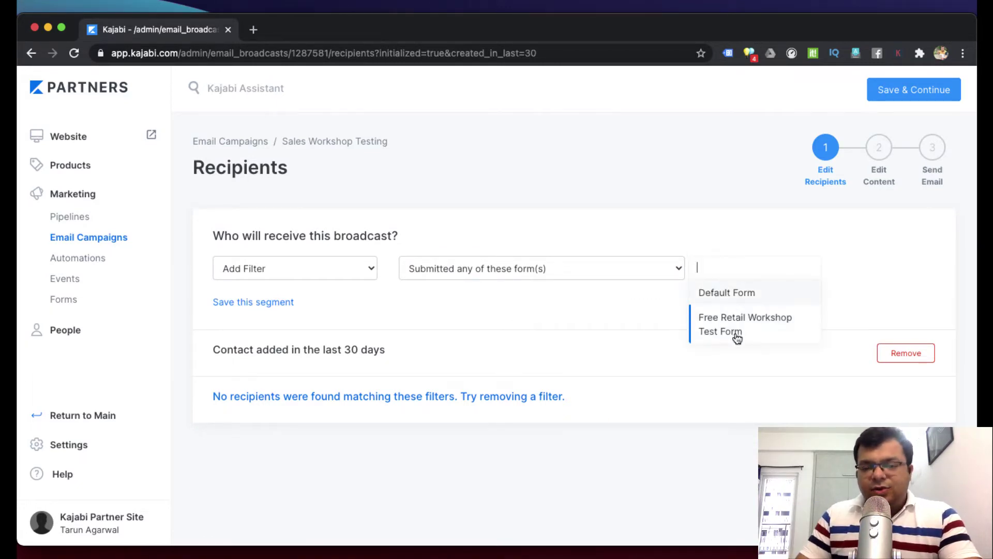
pyautogui.click(757, 330)
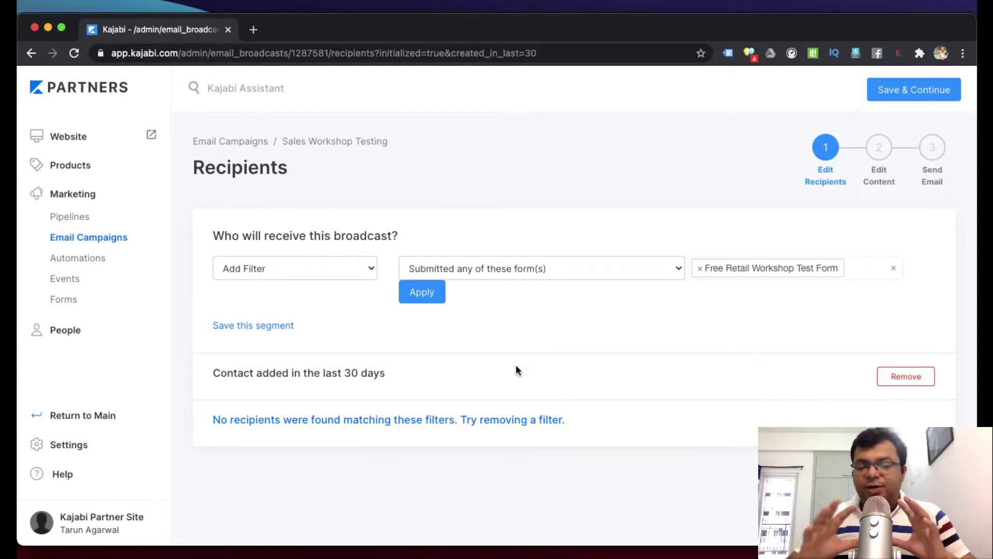
# Step: Apply the form-submission filter alongside the 30-day filter
pyautogui.click(426, 298)
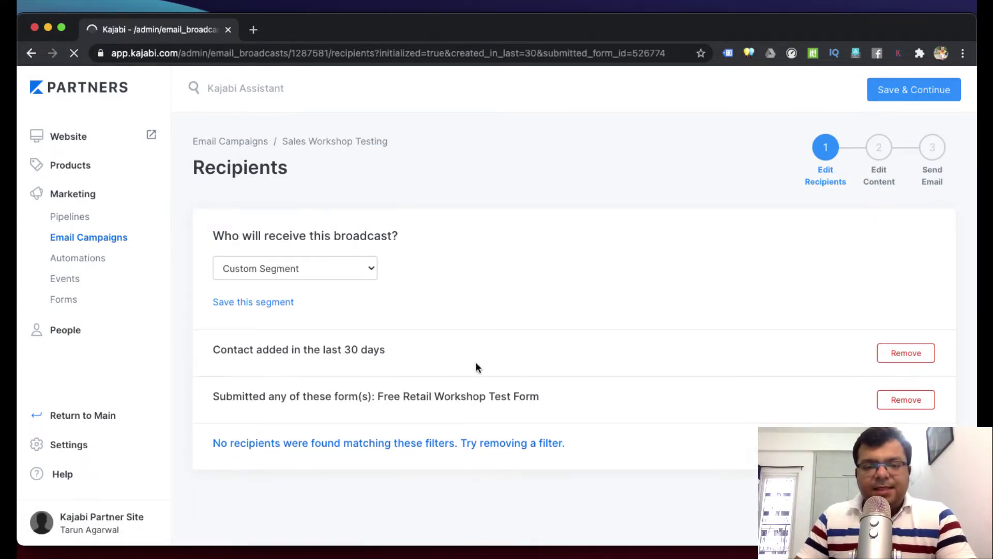
pyautogui.moveTo(396, 397); pyautogui.dragTo(531, 397)
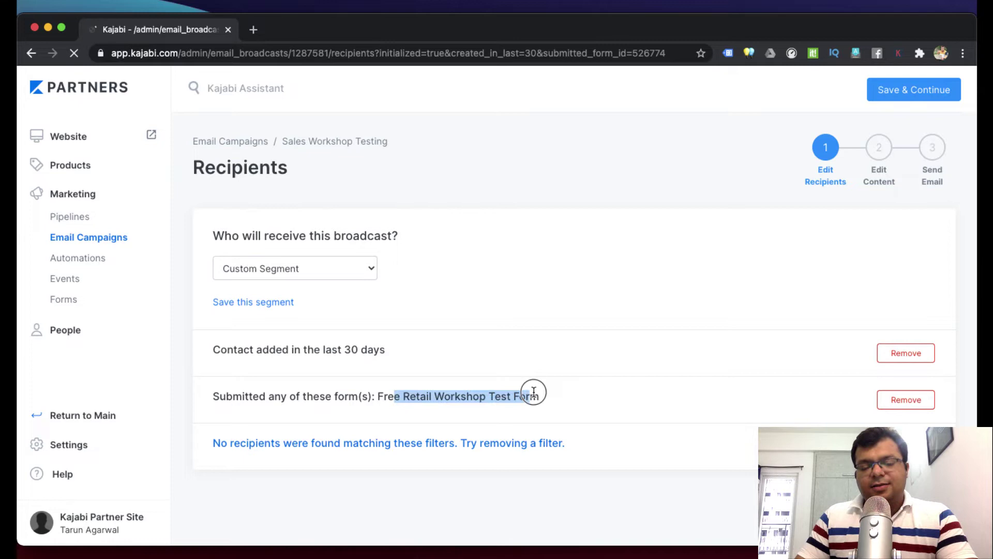
pyautogui.click(609, 260)
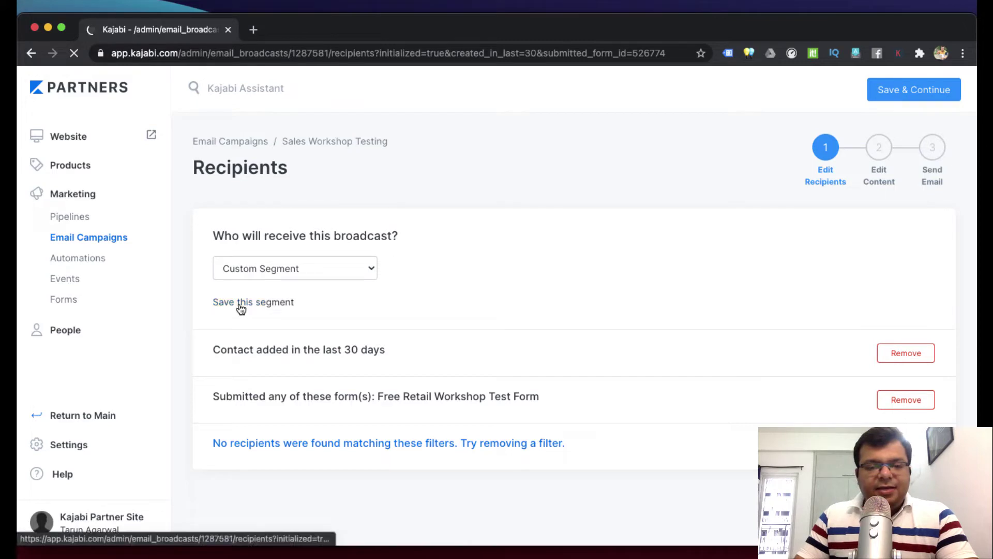
# Step: Skip saving the filters as a segment and Save & Continue to the content step
pyautogui.click(266, 303)
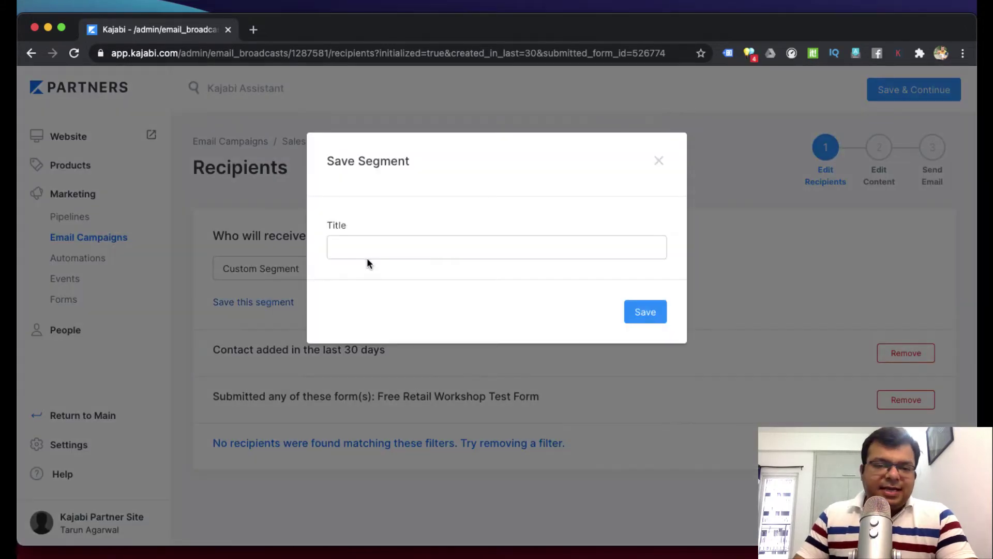
pyautogui.click(658, 162)
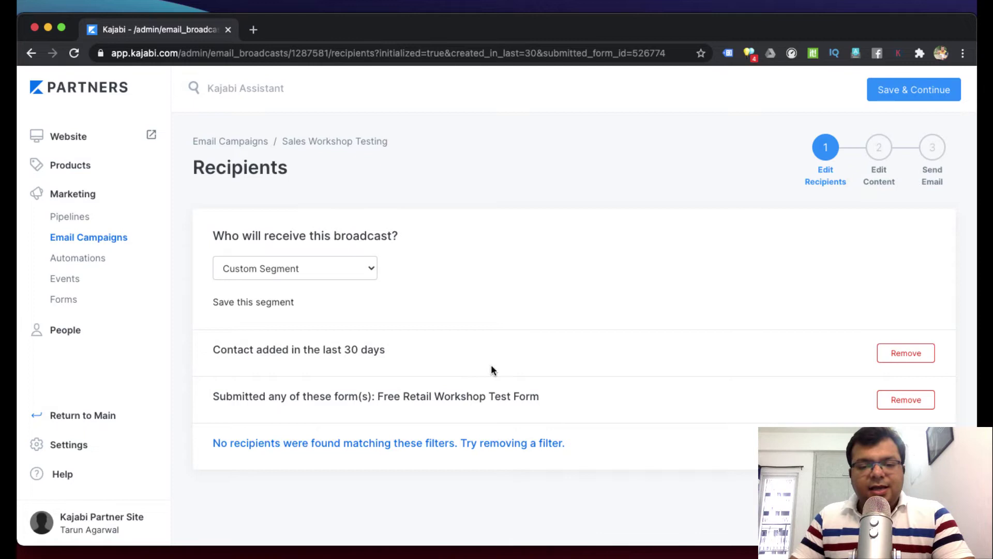
pyautogui.click(303, 270)
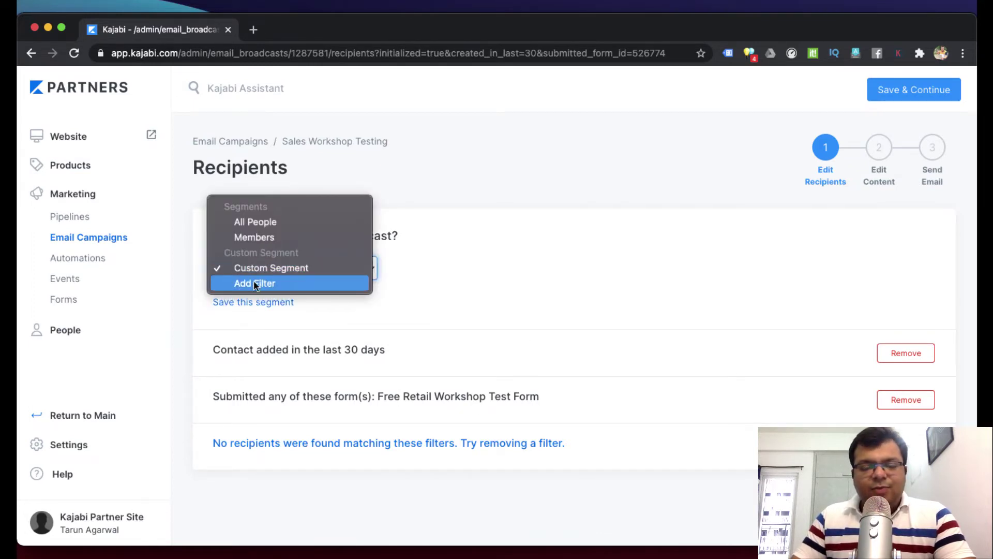
pyautogui.click(288, 284)
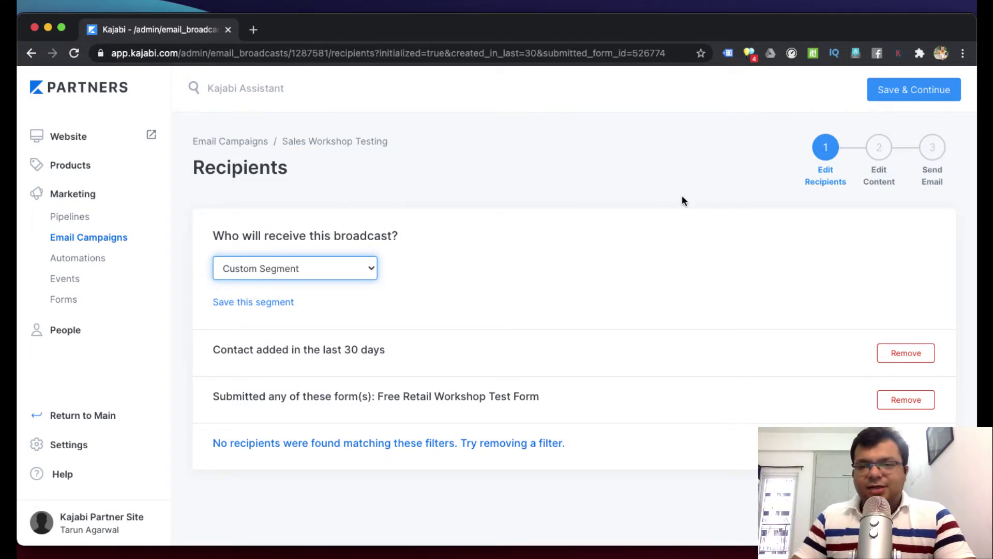
pyautogui.click(903, 94)
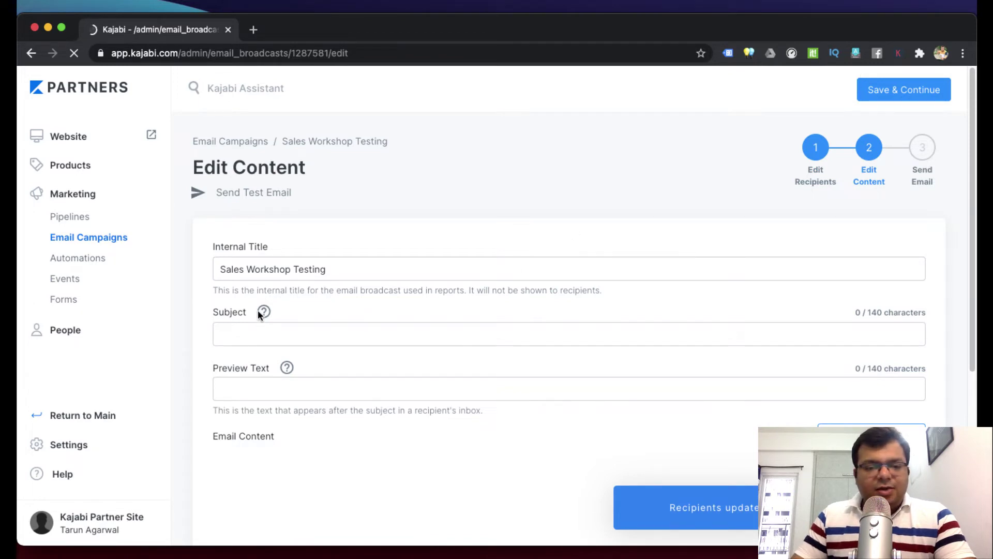
# Step: Enter 'Launching New Workshop this Sunday' as the subject, leaving preview text empty
pyautogui.scroll(-5, 316, 424)
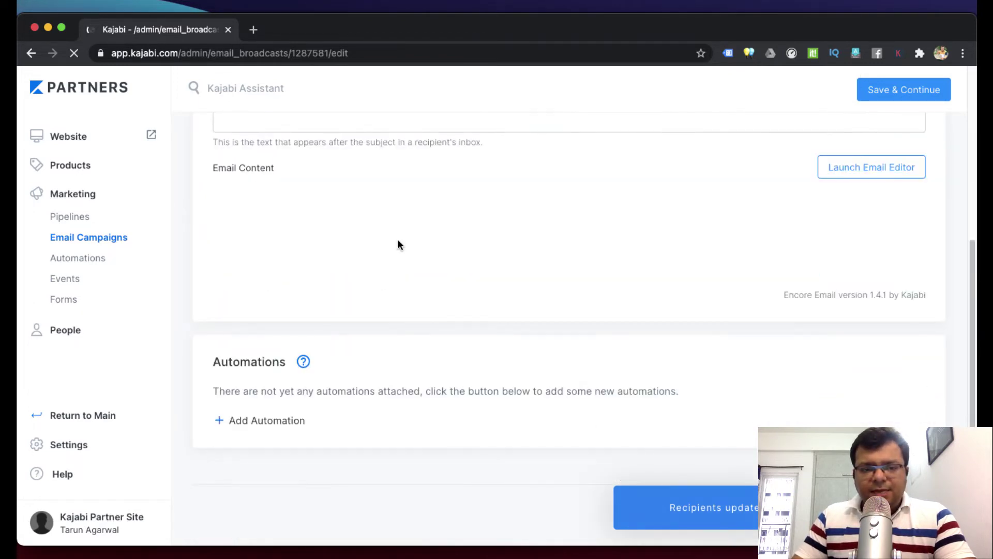
pyautogui.scroll(3, 569, 362)
pyautogui.scroll(2, 531, 316)
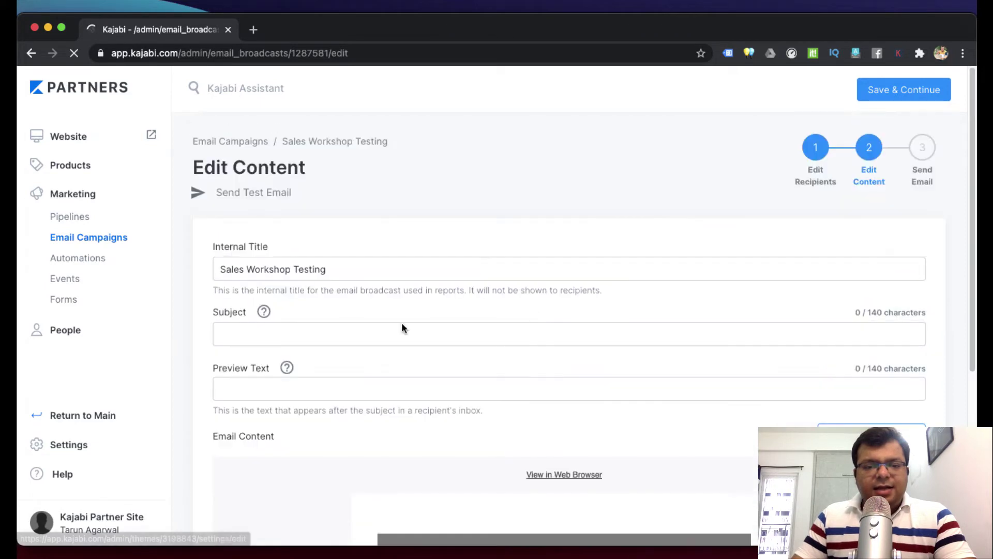
pyautogui.click(239, 333)
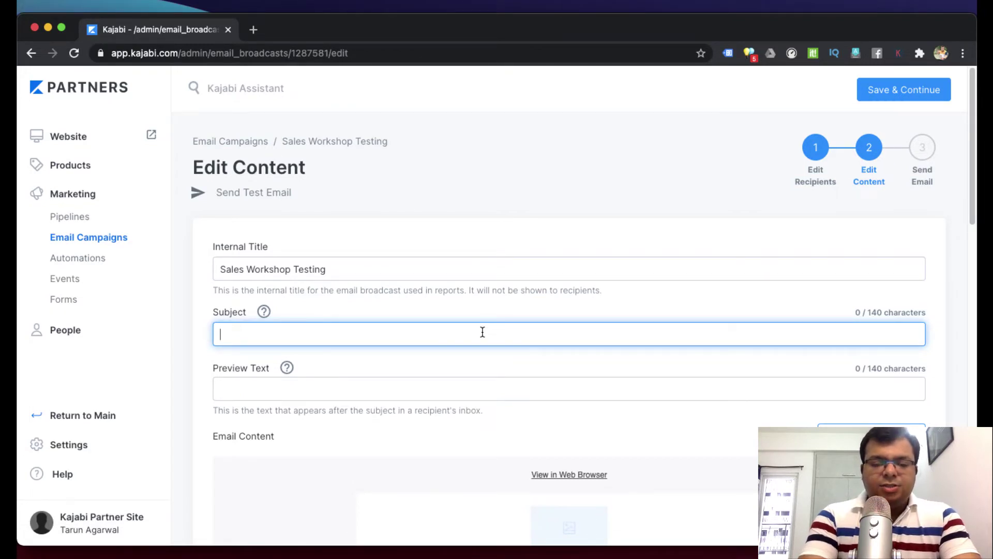
pyautogui.write('Launching New ')
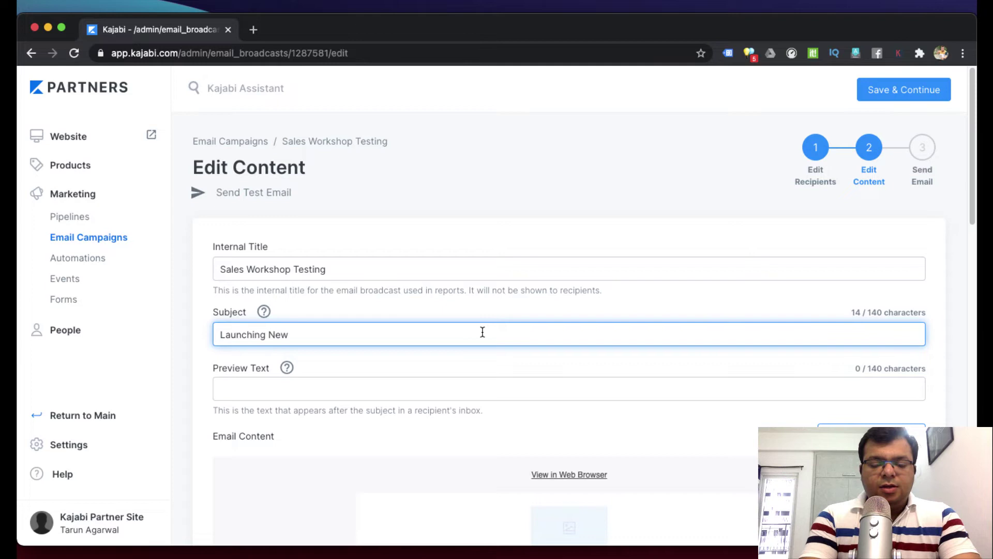
pyautogui.write('Workshop this ')
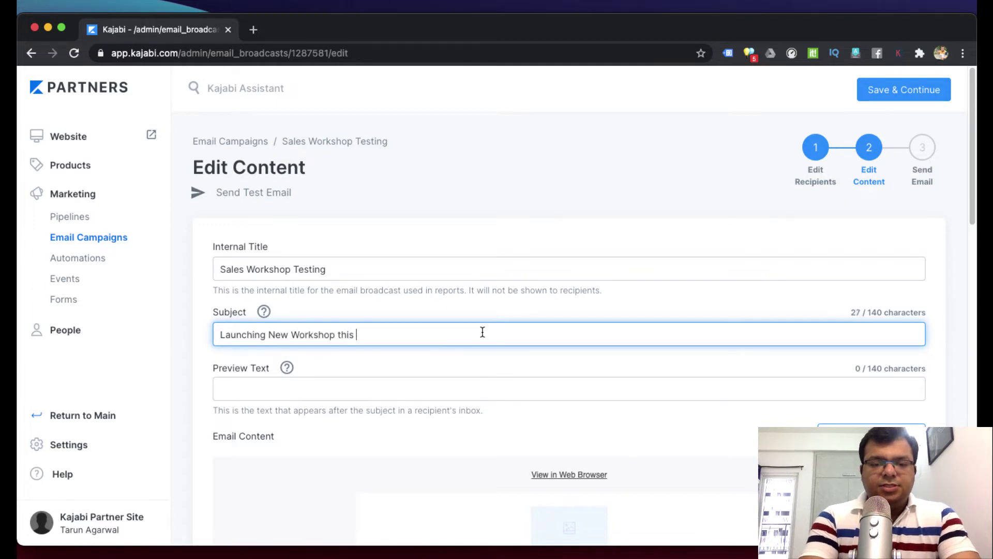
pyautogui.write('Sunday')
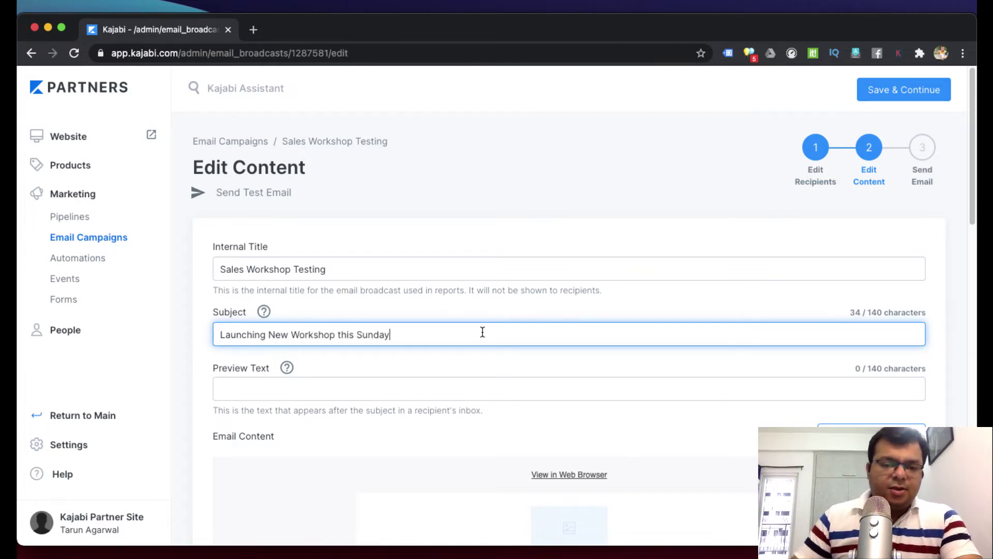
pyautogui.click(313, 392)
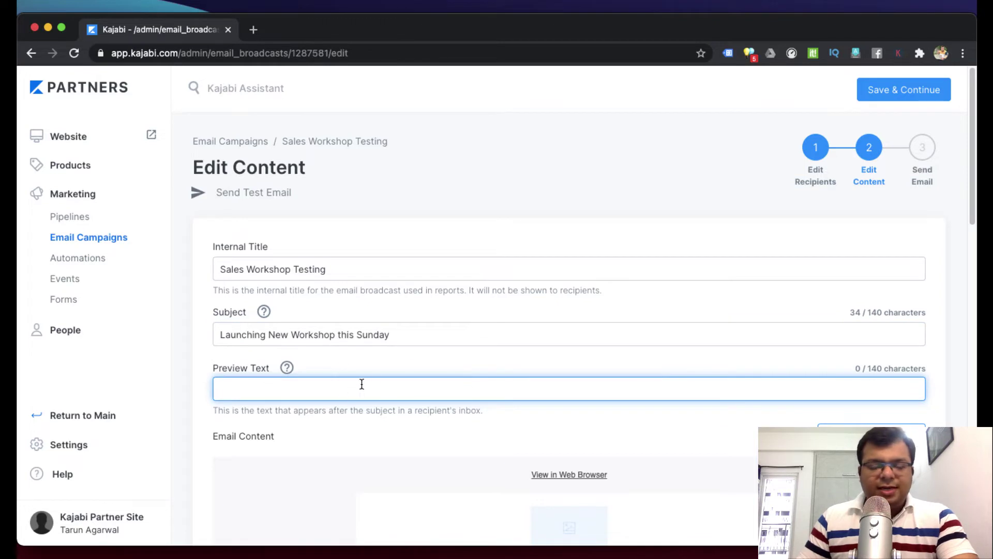
pyautogui.scroll(-1, 377, 380)
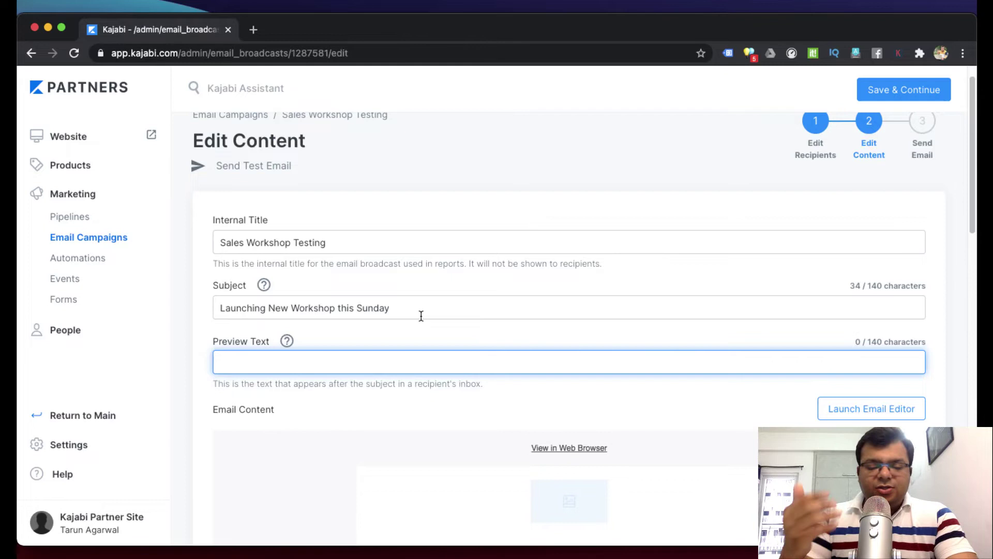
pyautogui.scroll(-1, 393, 362)
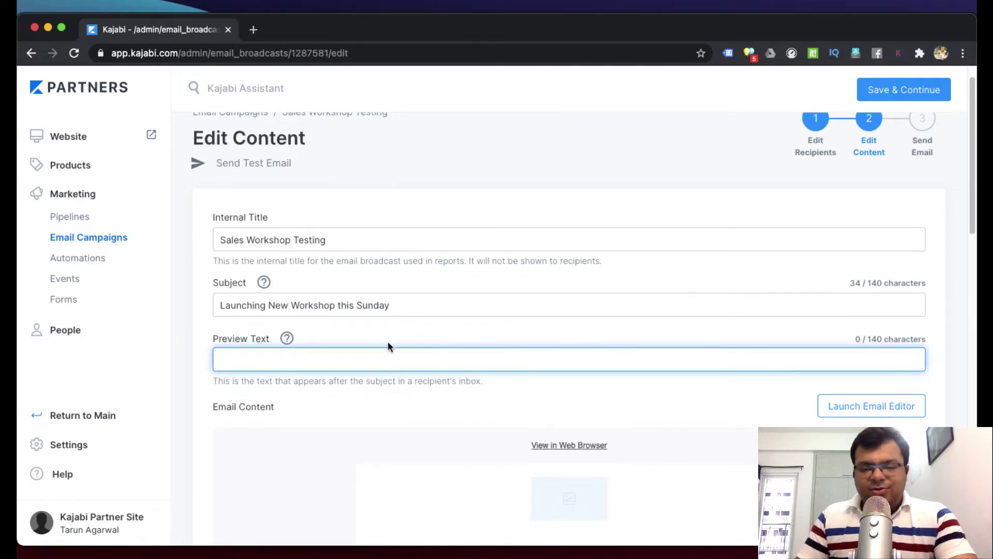
pyautogui.scroll(-3, 356, 438)
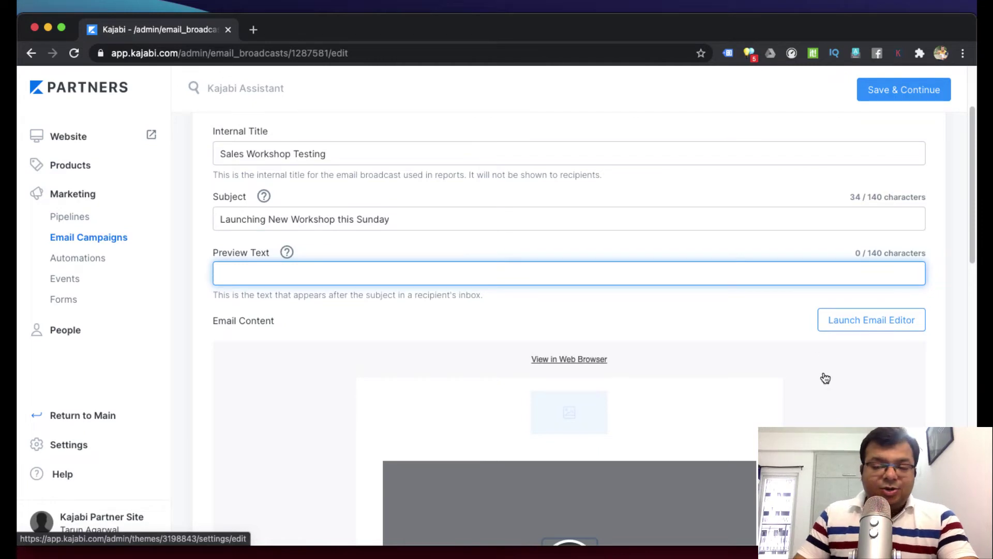
pyautogui.scroll(-1, 858, 411)
pyautogui.scroll(-10, 858, 411)
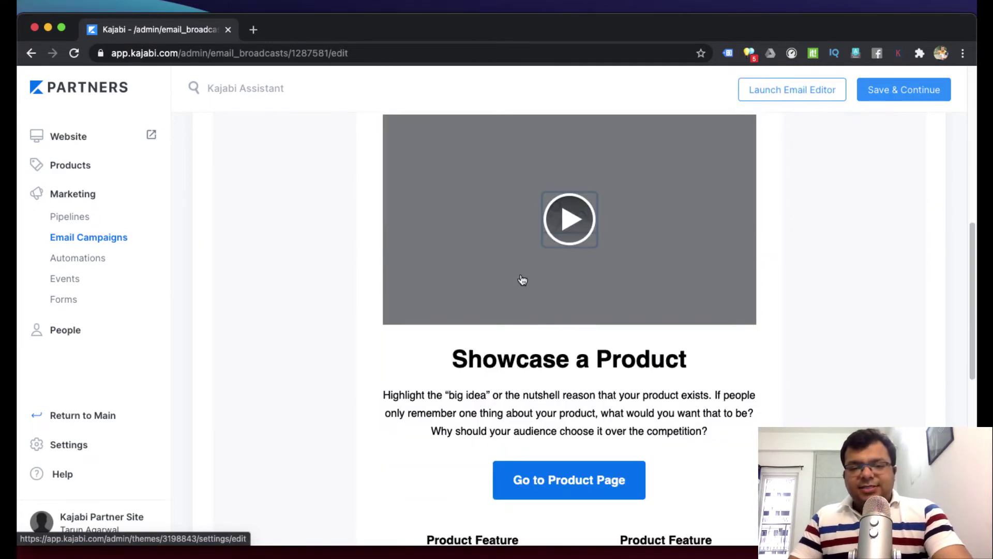
pyautogui.hotkey('shift', 'Tab')
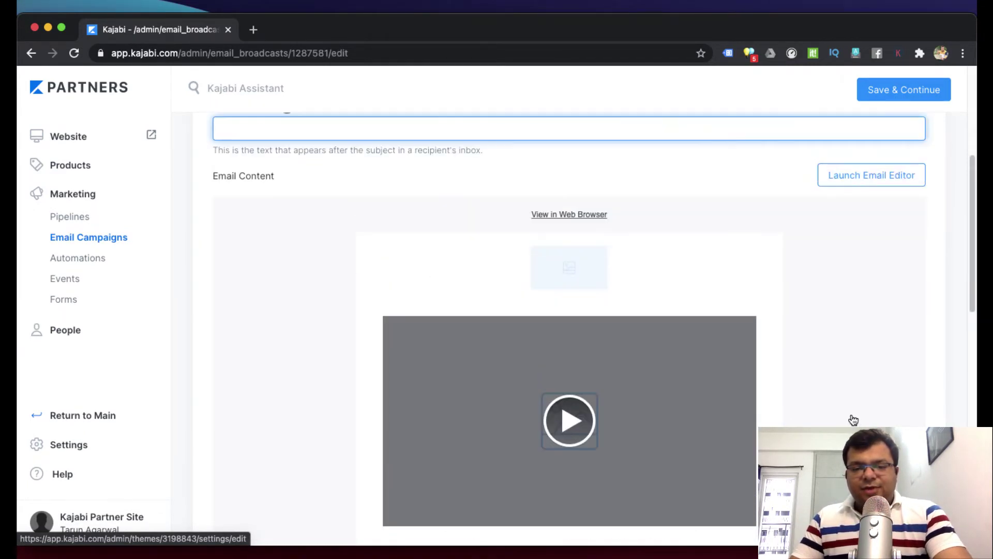
pyautogui.scroll(-8, 599, 418)
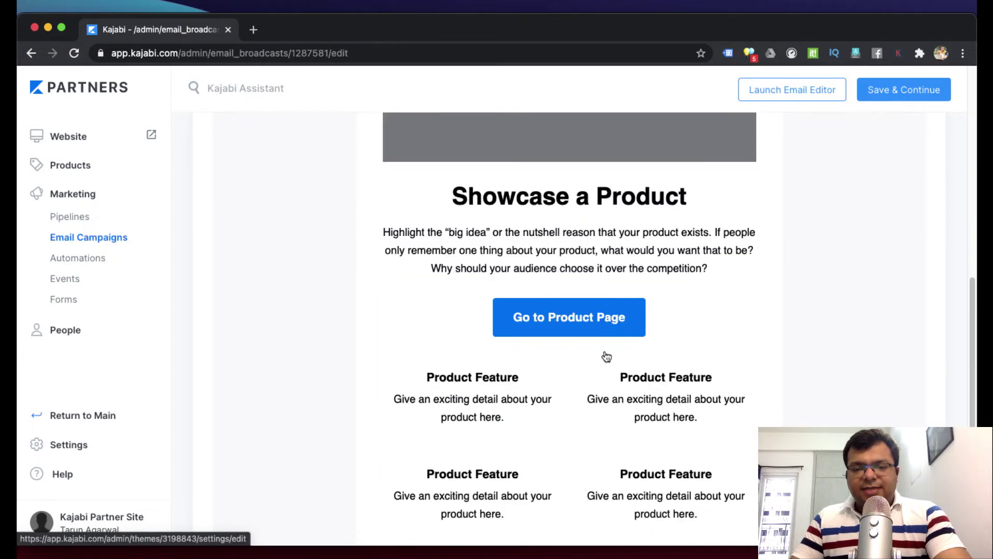
pyautogui.scroll(8, 756, 375)
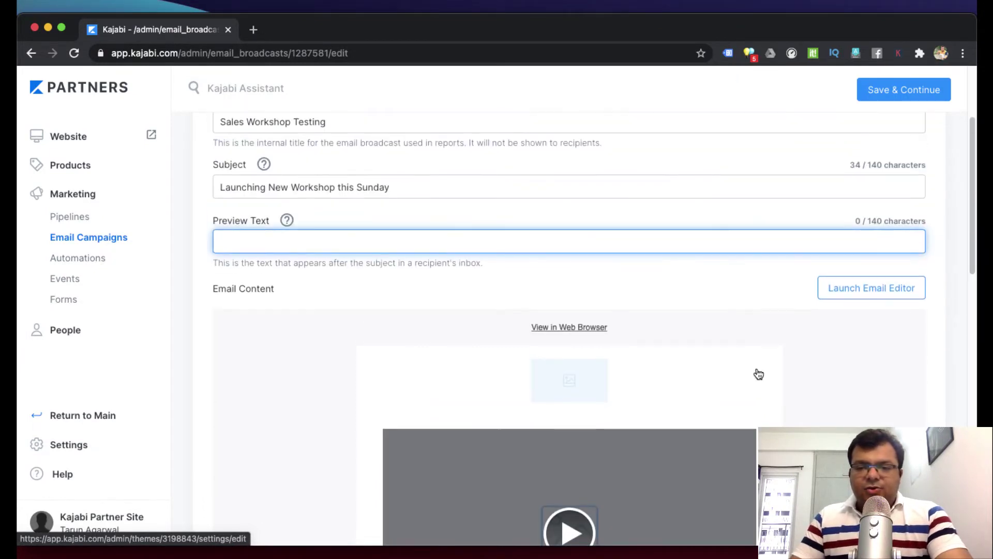
# Step: Launch the email editor and delete the Logo section
pyautogui.click(872, 293)
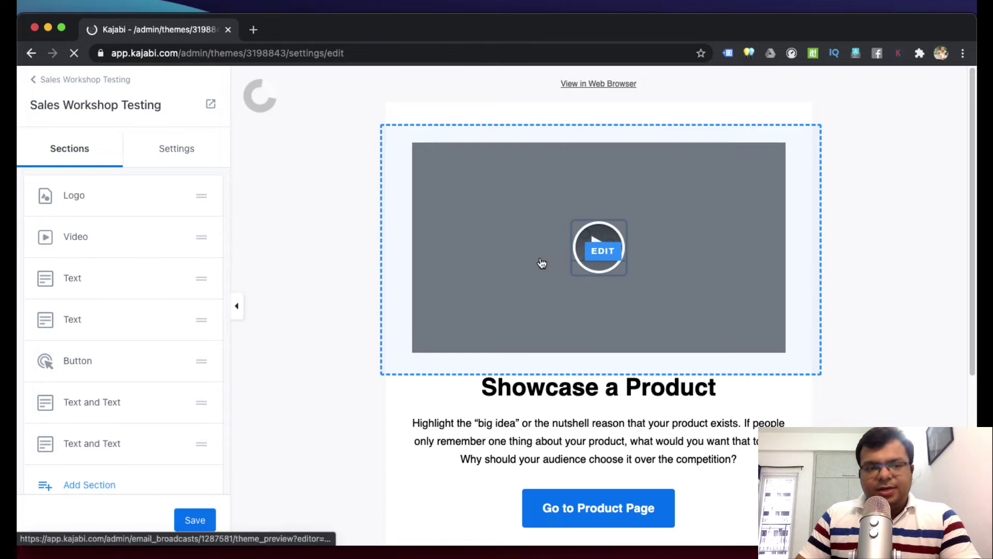
pyautogui.click(78, 201)
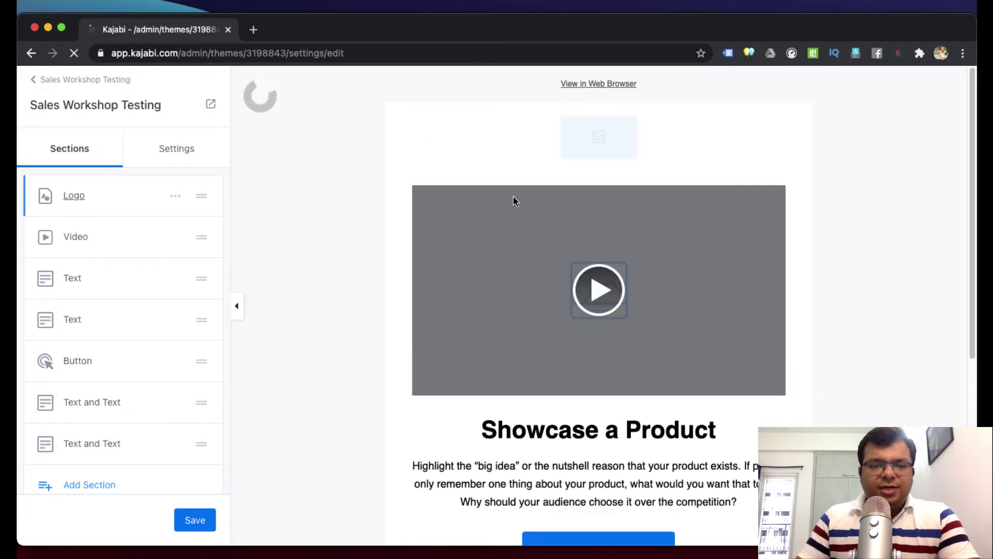
pyautogui.scroll(-5, 133, 403)
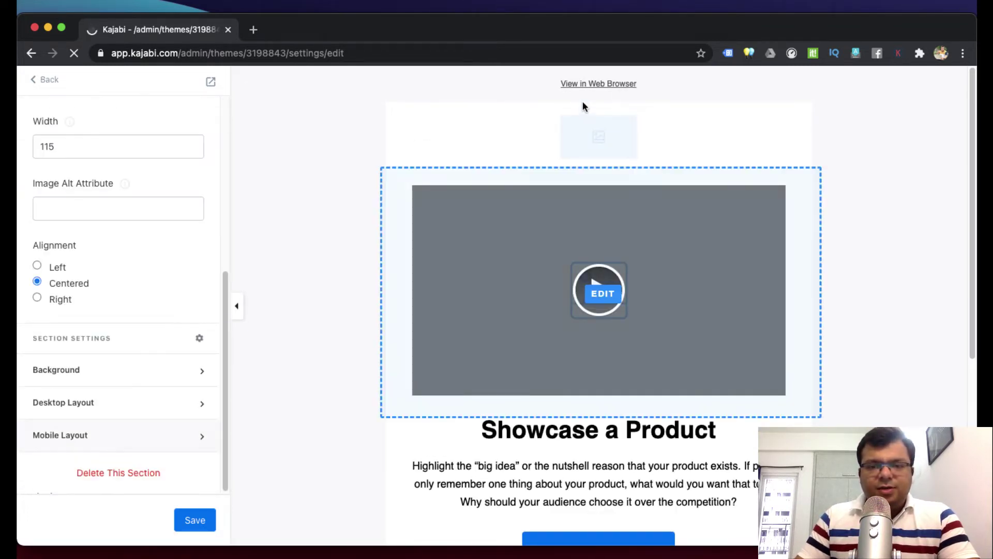
pyautogui.click(111, 473)
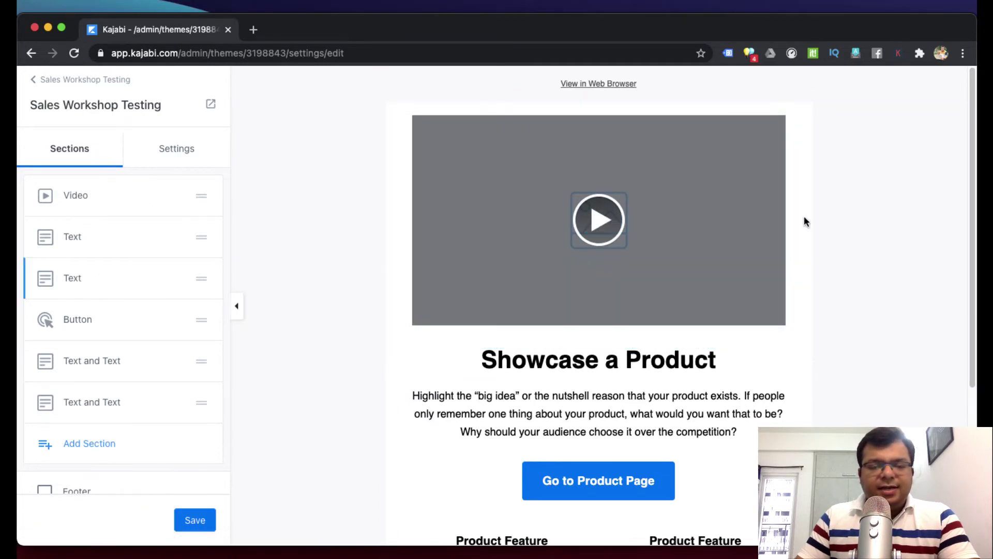
# Step: Open the Video section settings and look over the thumbnail options
pyautogui.click(107, 228)
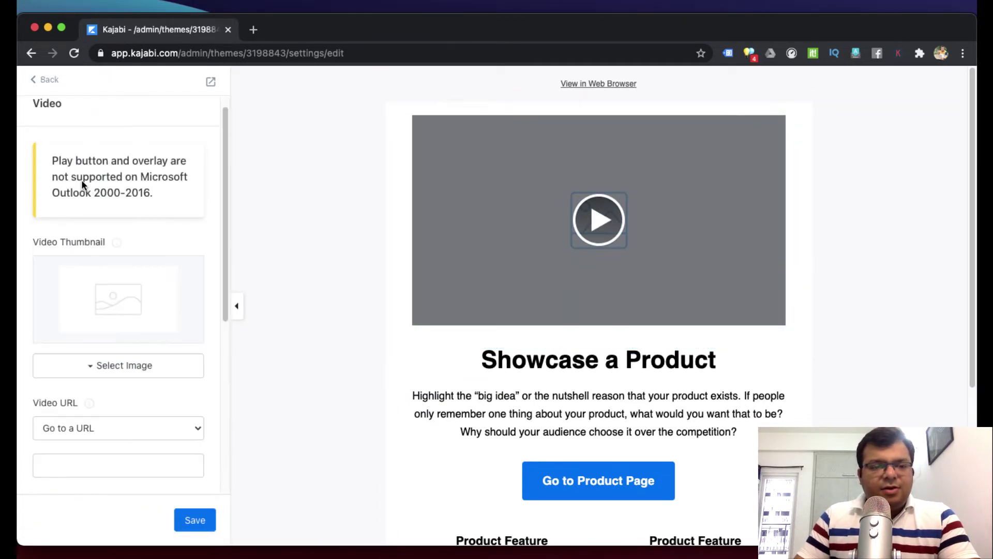
pyautogui.scroll(-1, 127, 361)
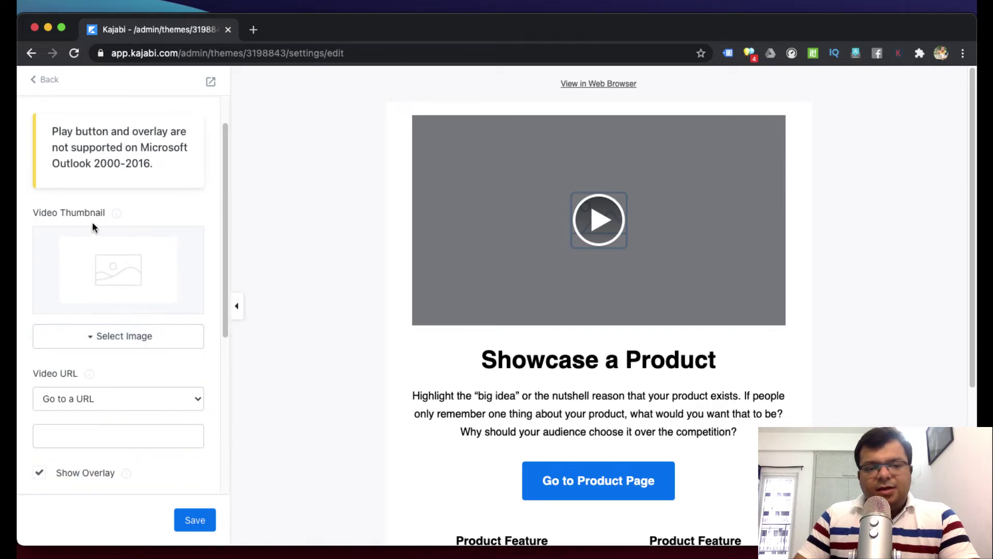
pyautogui.moveTo(114, 213)
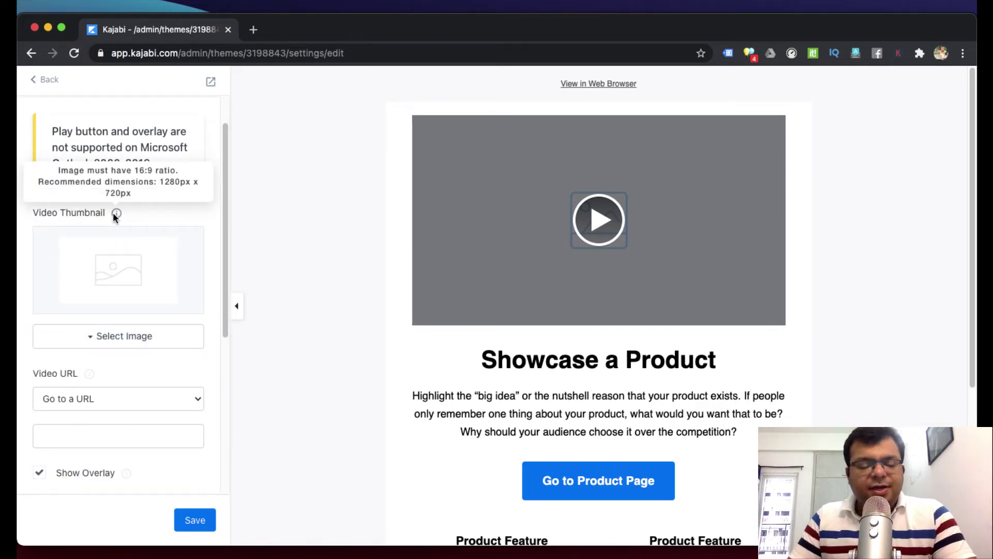
pyautogui.moveTo(664, 219)
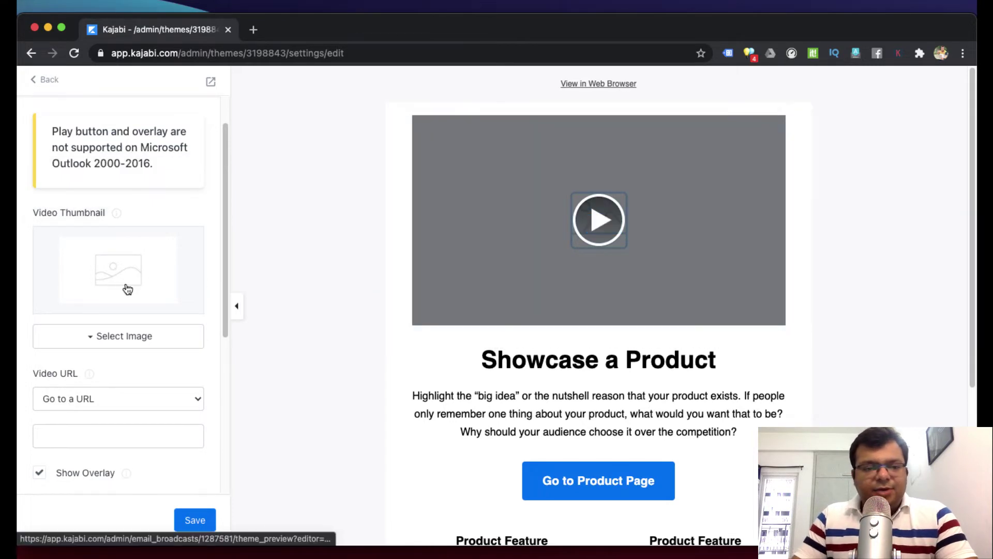
pyautogui.click(133, 335)
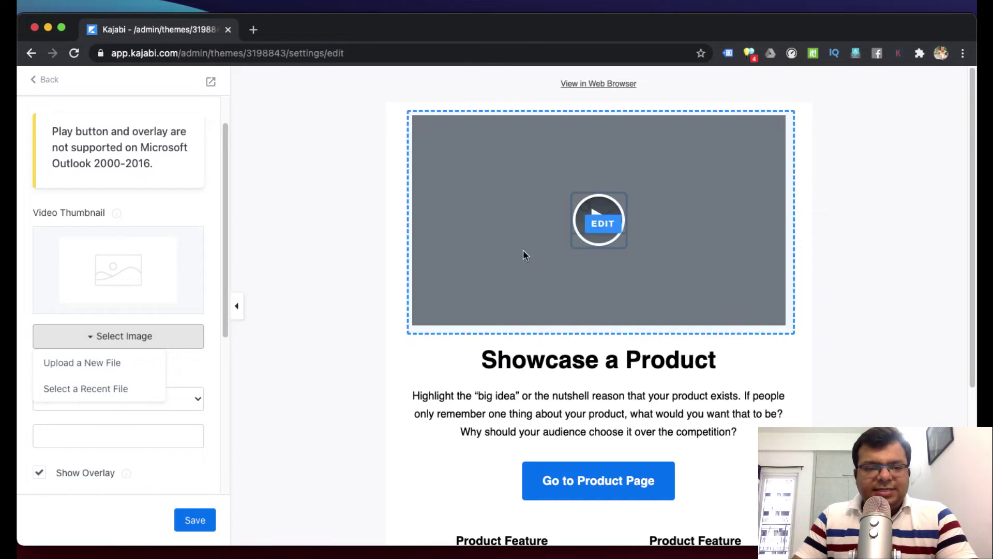
pyautogui.scroll(-5, 87, 387)
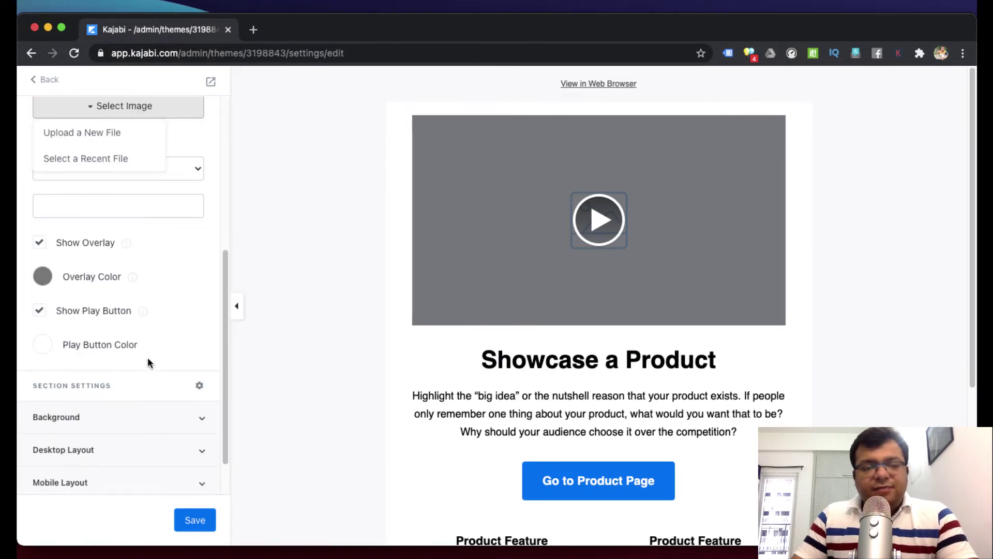
pyautogui.scroll(4, 147, 357)
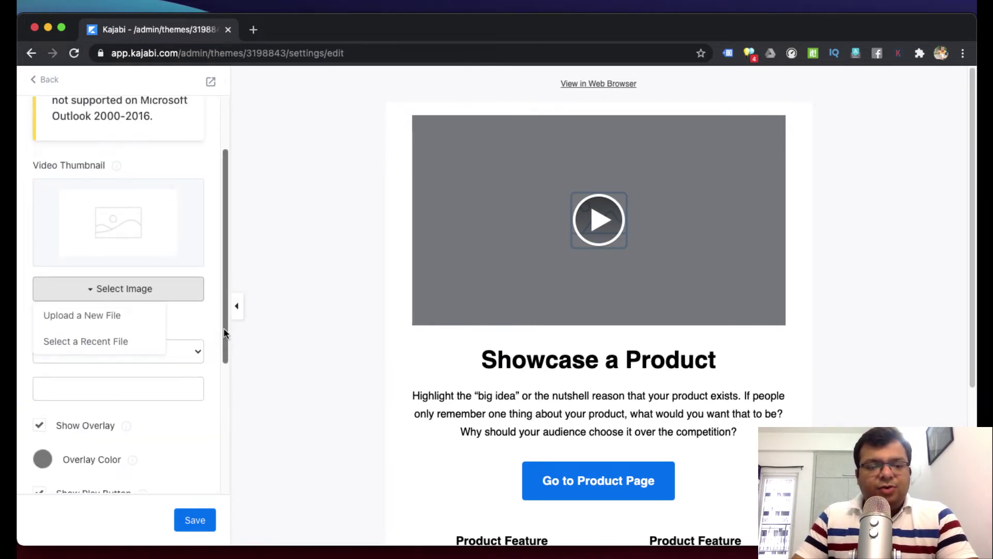
pyautogui.moveTo(224, 342); pyautogui.dragTo(217, 469)
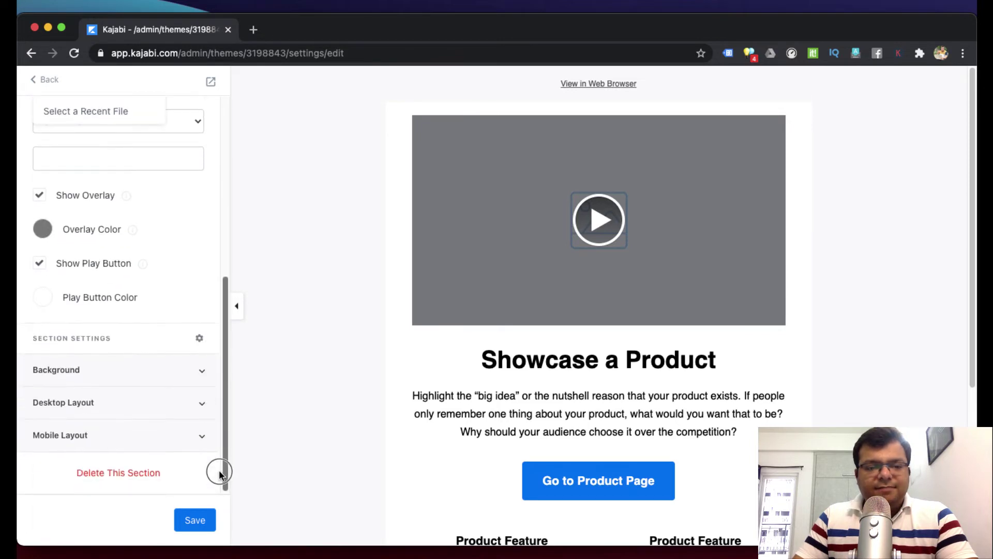
# Step: Set the video block's Video URL to the YouTube channel address
pyautogui.click(600, 224)
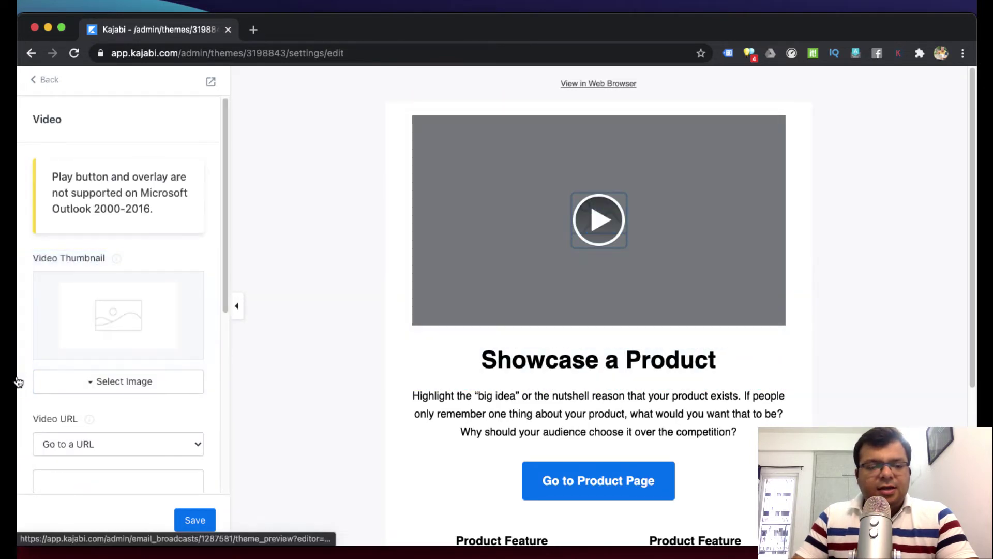
pyautogui.scroll(-5, 78, 364)
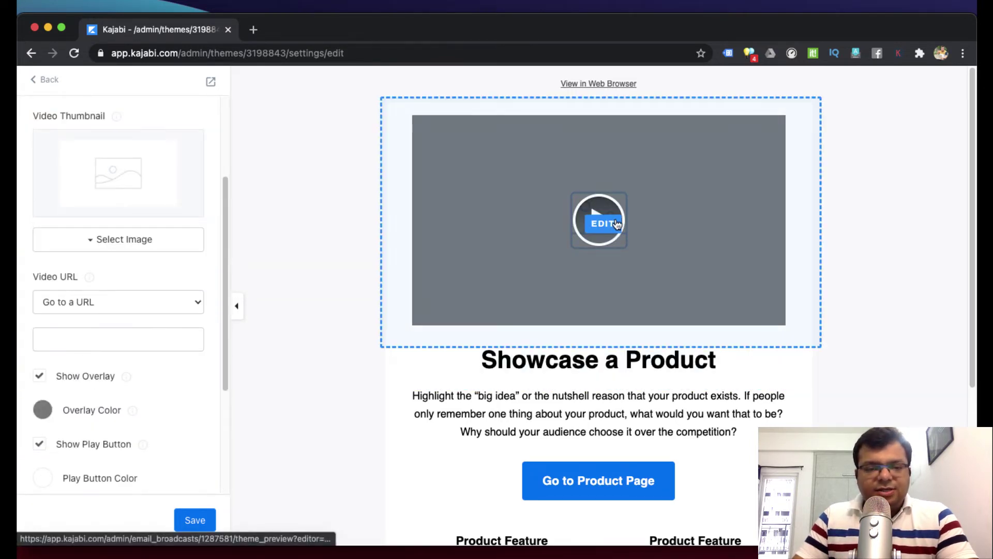
pyautogui.click(60, 340)
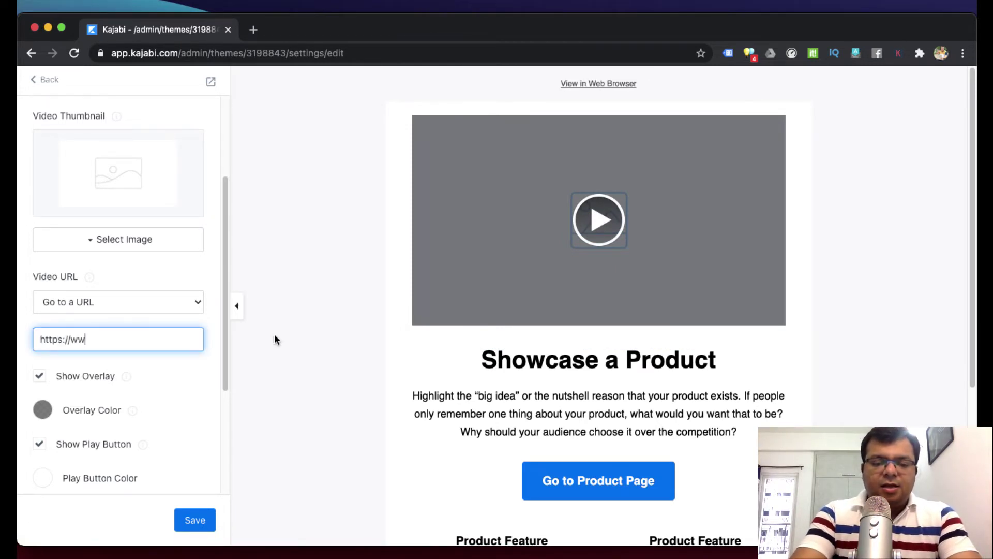
pyautogui.write('https://www.youtube.com/')
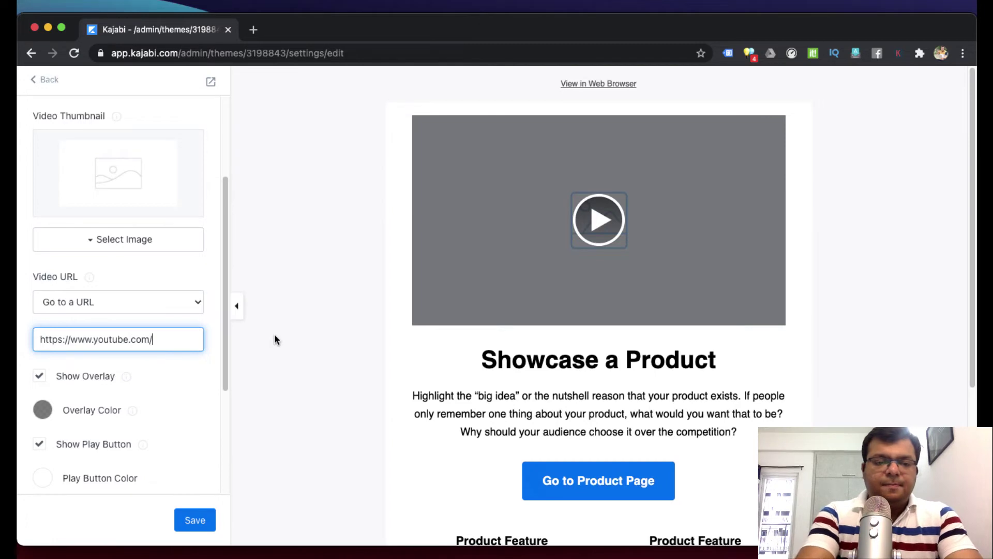
pyautogui.write('tarunagarwal')
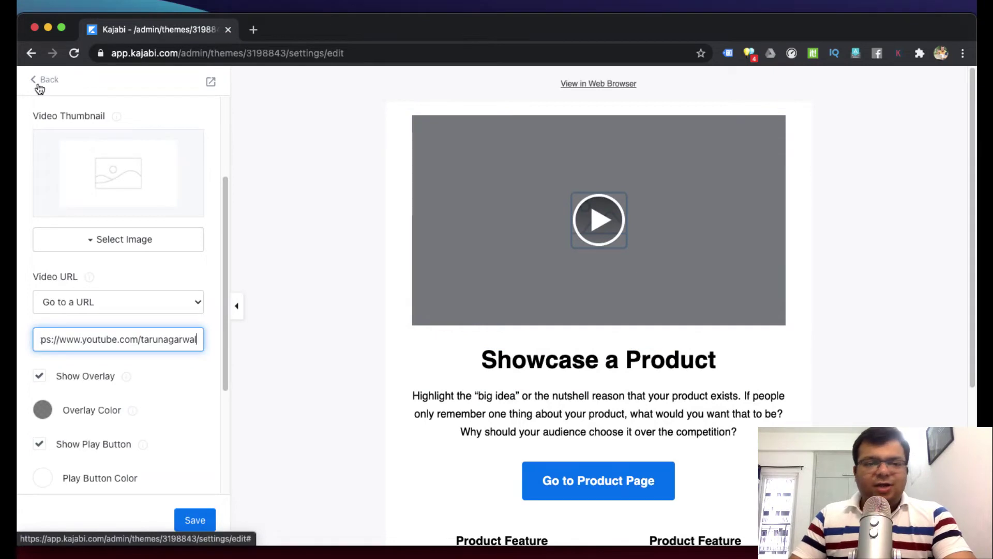
# Step: Return to the sections list and edit the 'Showcase a Product' heading
pyautogui.click(46, 80)
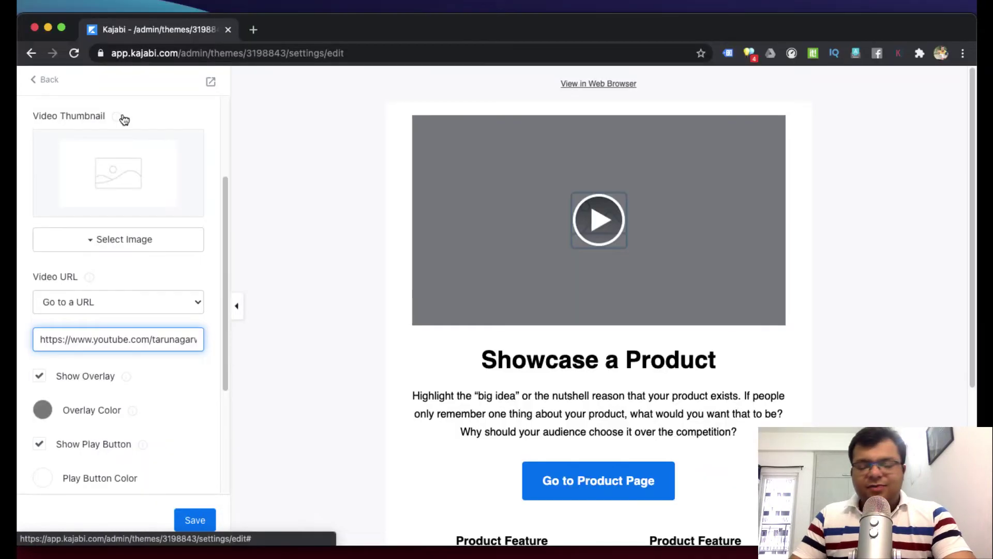
pyautogui.scroll(-1, 647, 344)
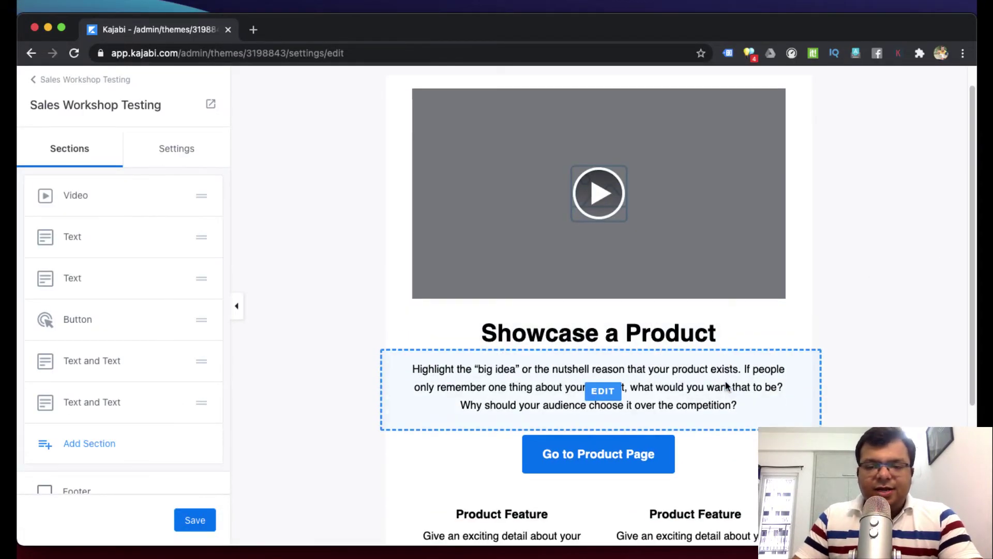
pyautogui.click(601, 331)
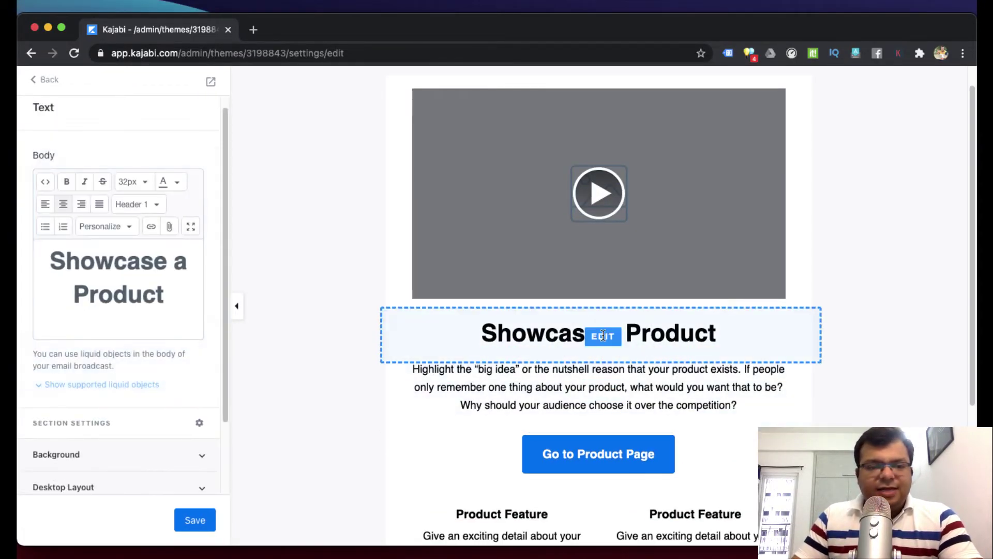
# Step: Replace the button's 'Go to Product Page' link text with 'REGISTER NOW' and return to the sections list
pyautogui.scroll(-1, 612, 365)
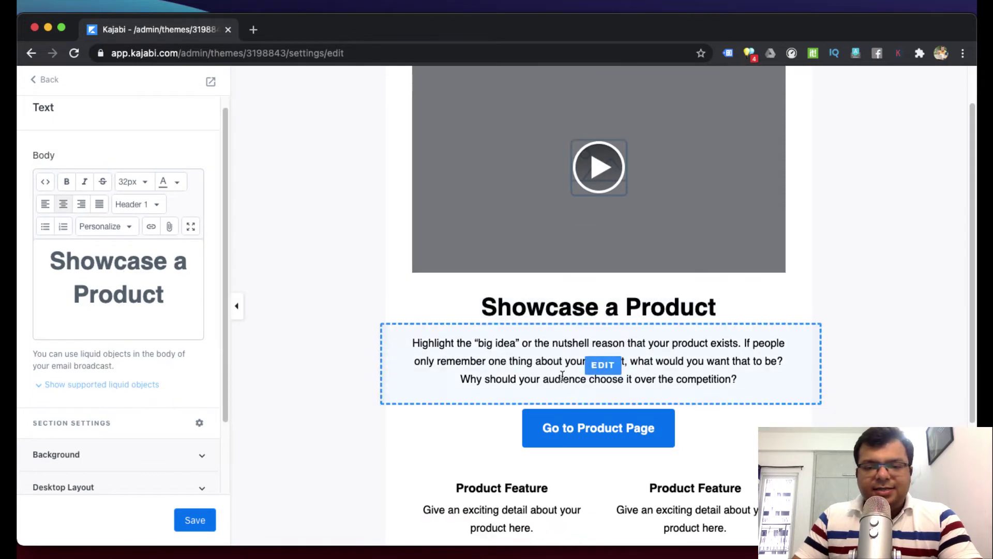
pyautogui.click(612, 363)
pyautogui.scroll(-1, 617, 406)
pyautogui.click(602, 398)
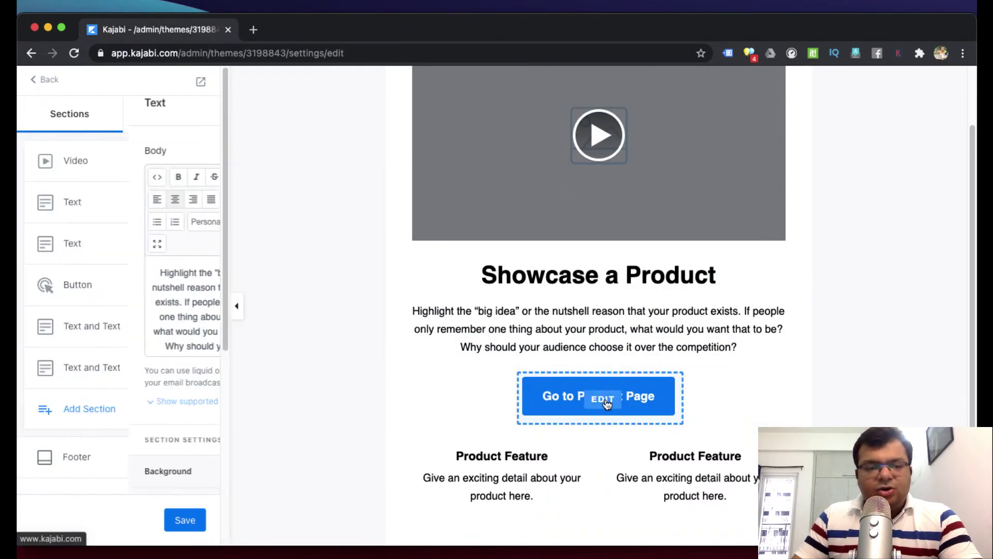
pyautogui.moveTo(35, 193); pyautogui.dragTo(347, 205)
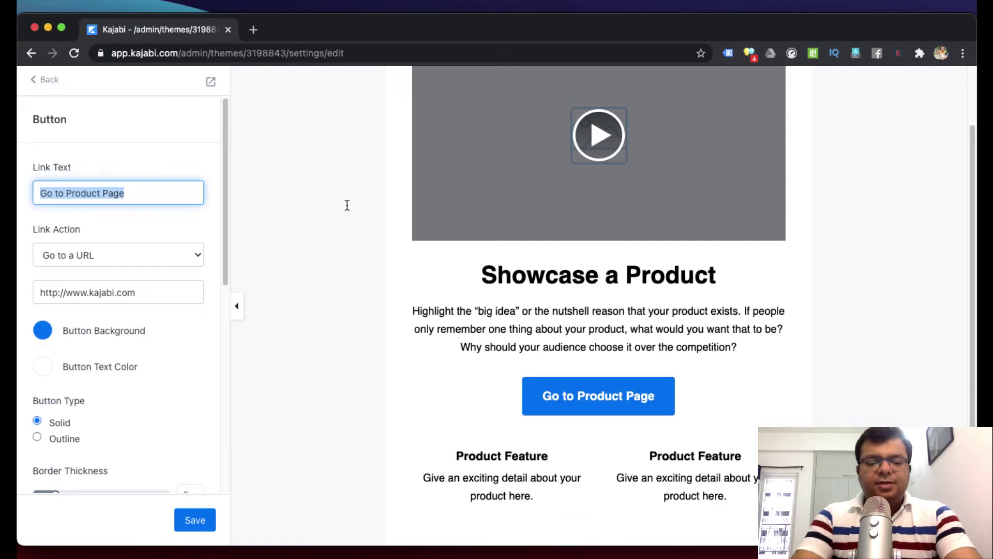
pyautogui.write('REGISTER NOW')
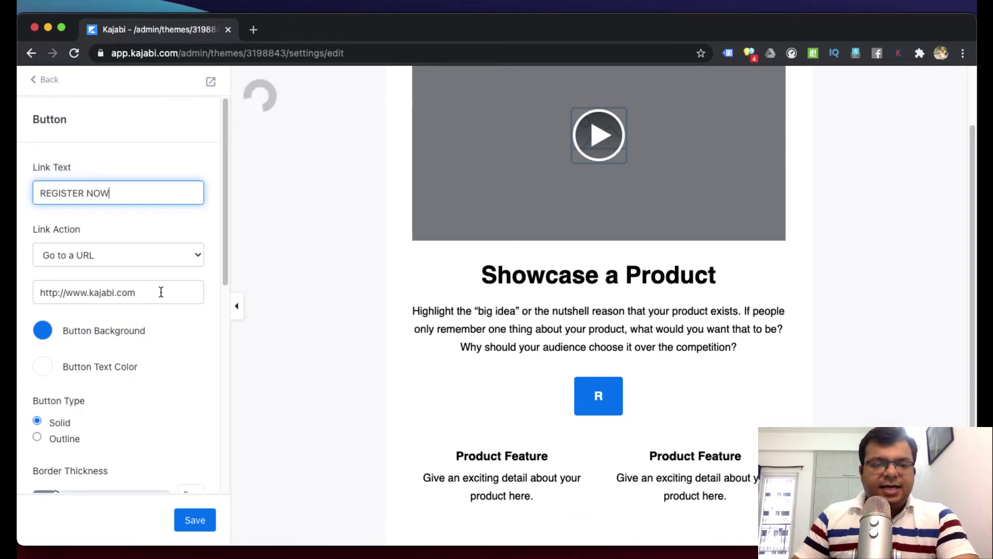
pyautogui.click(86, 291)
pyautogui.tripleClick(86, 291)
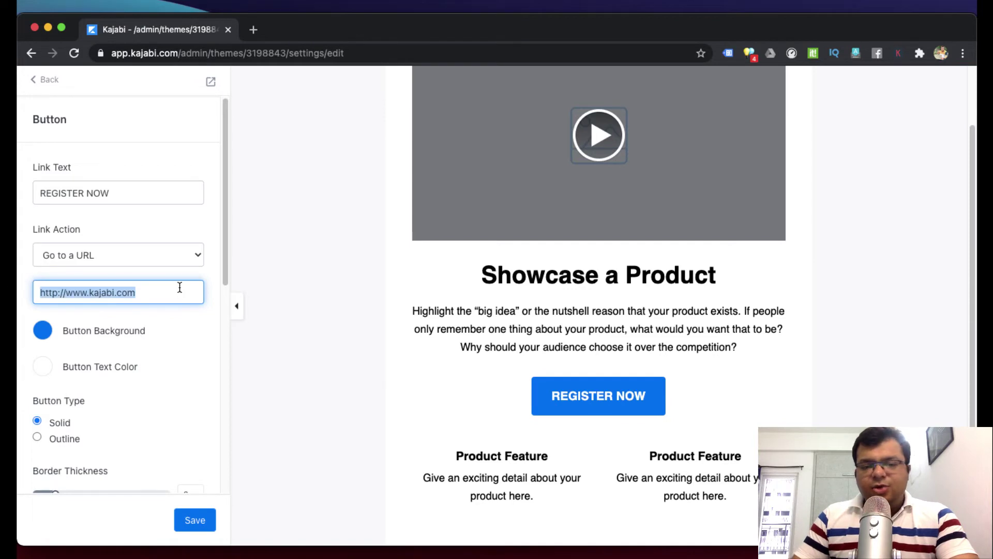
pyautogui.click(45, 81)
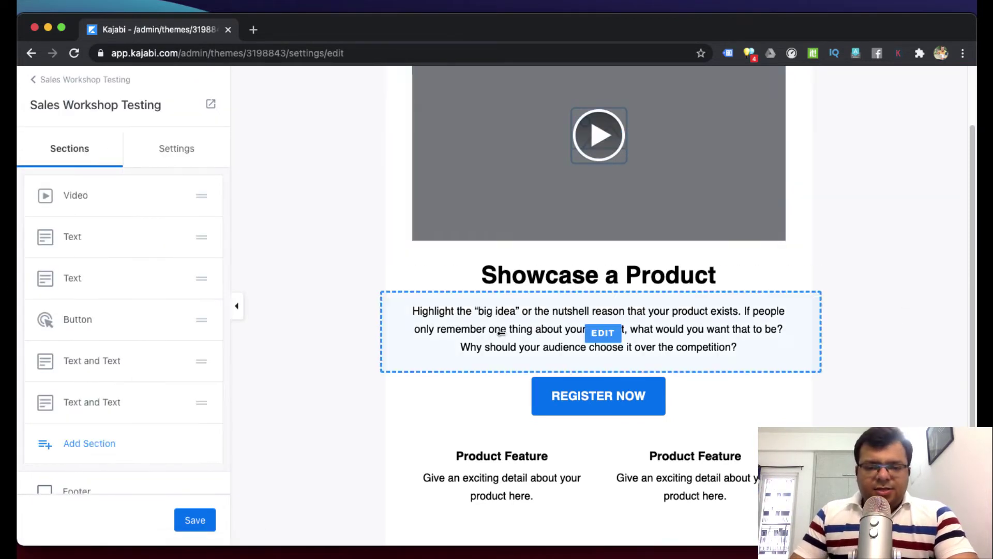
# Step: Check the first Product Feature block's heading, then save the email design changes
pyautogui.scroll(-3, 501, 333)
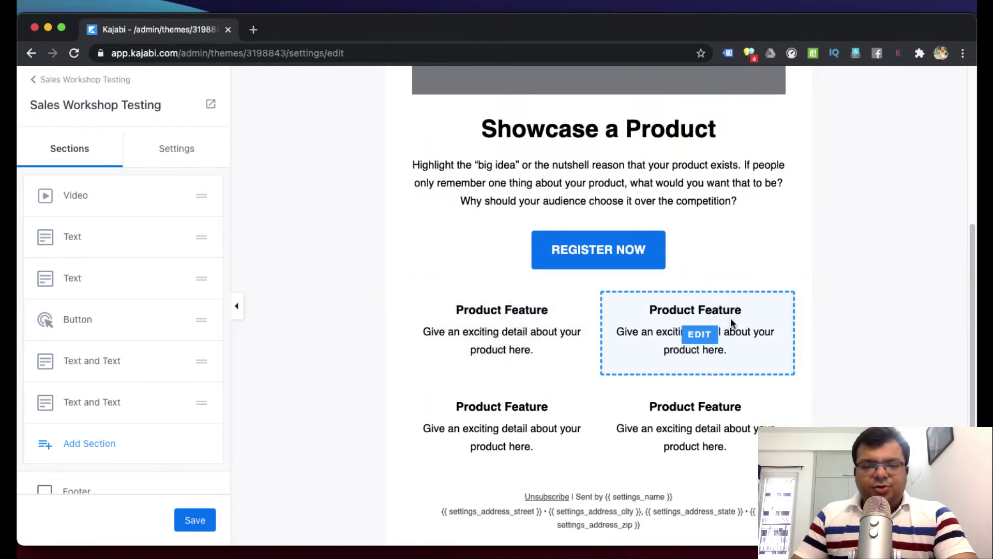
pyautogui.click(514, 333)
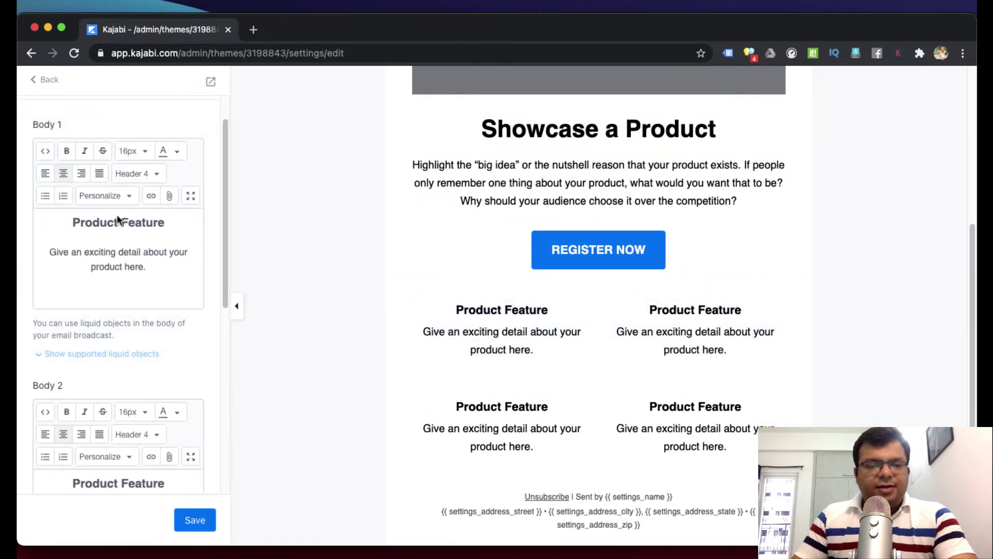
pyautogui.moveTo(73, 222); pyautogui.dragTo(157, 222)
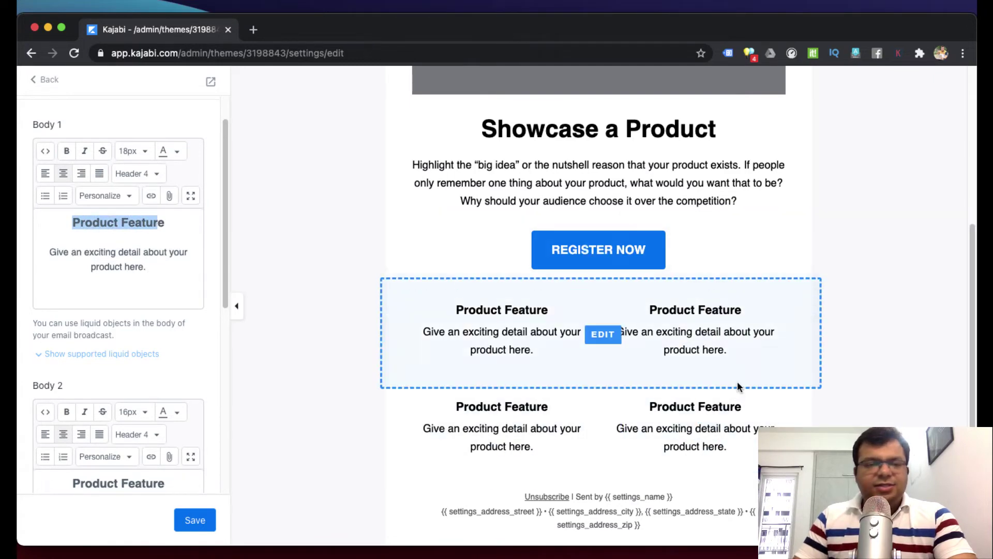
pyautogui.click(51, 81)
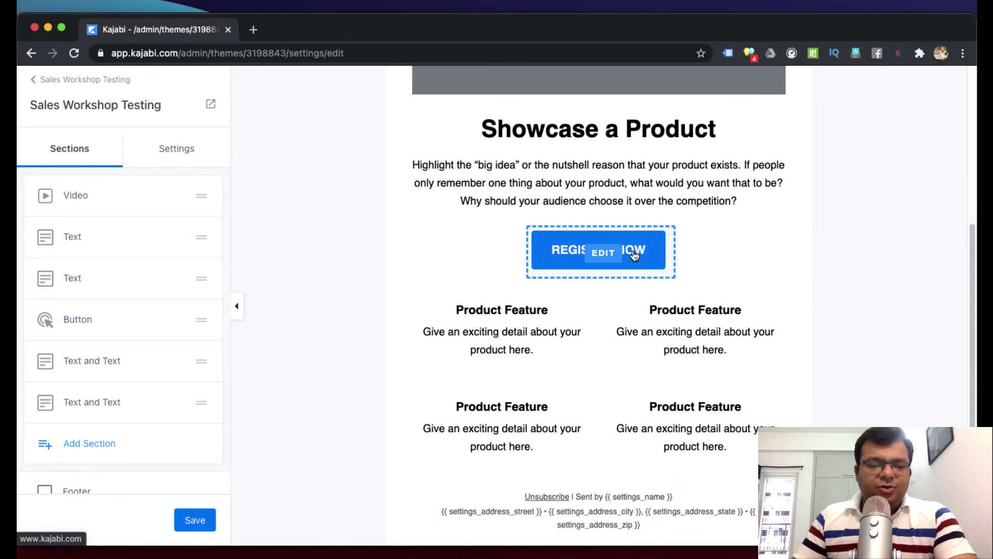
pyautogui.click(196, 519)
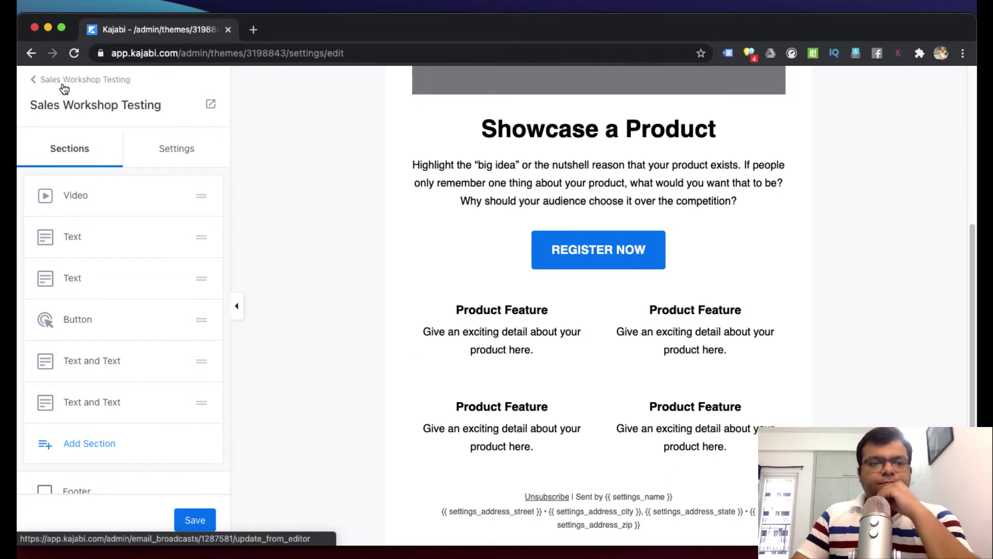
# Step: Go back to Sales Workshop Testing, Save & Continue, and highlight the no-recipients warning
pyautogui.click(103, 80)
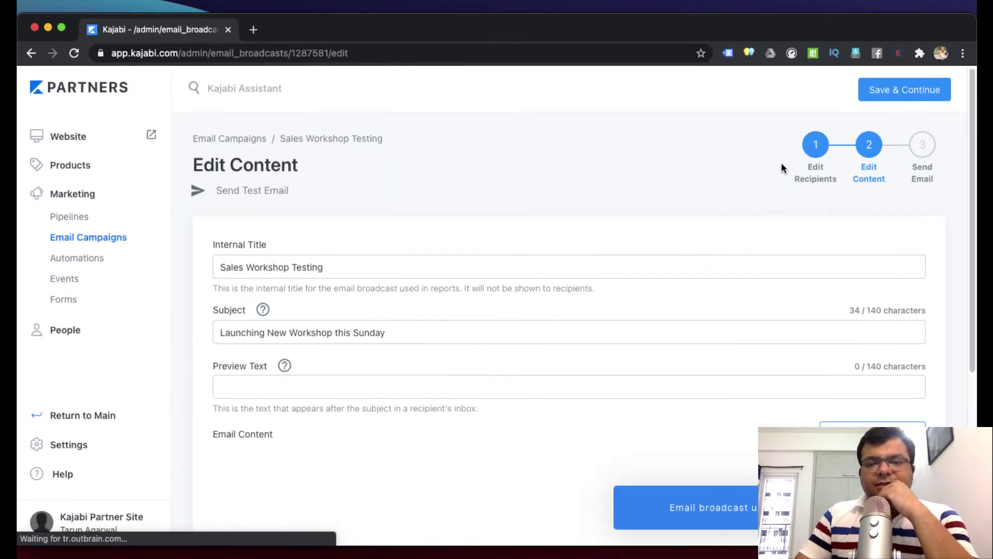
pyautogui.scroll(-5, 496, 380)
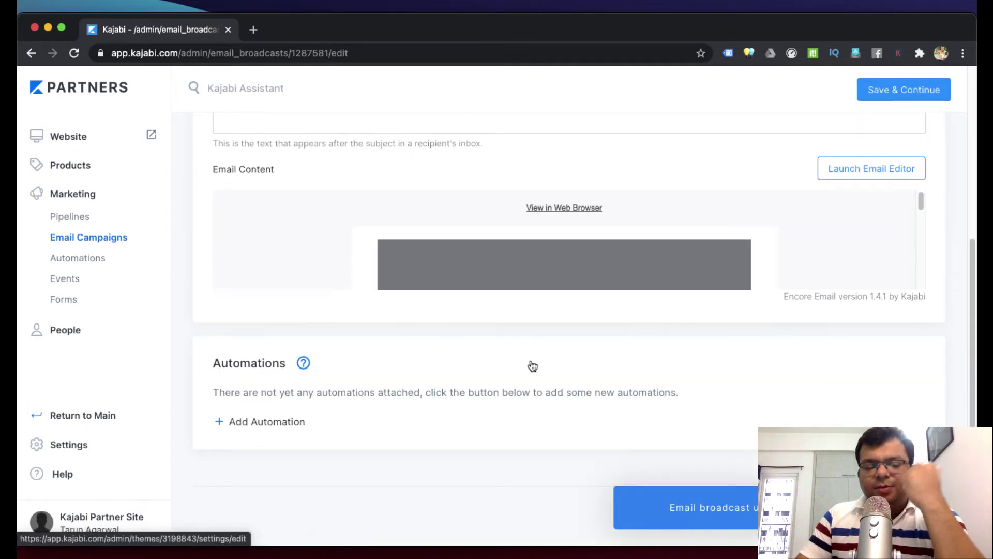
pyautogui.click(888, 95)
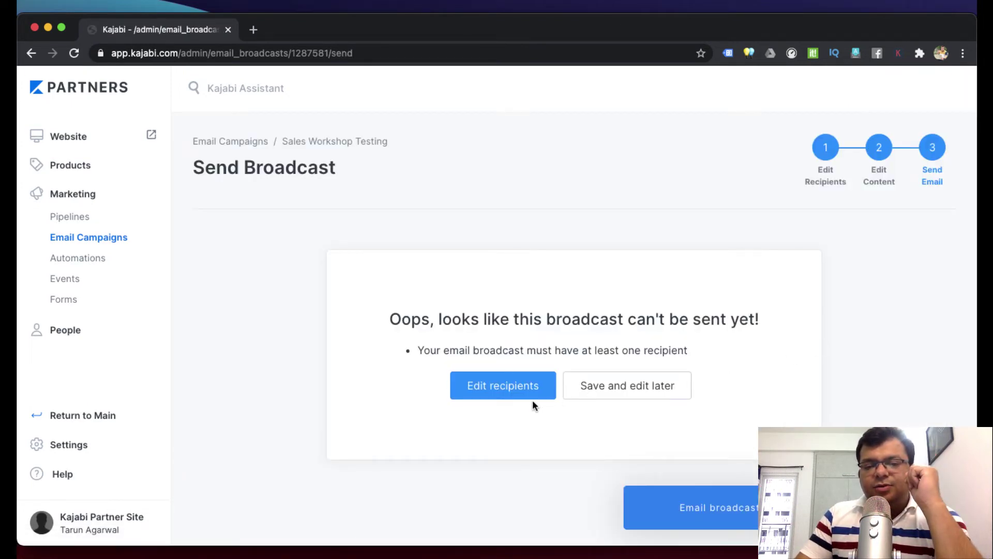
pyautogui.moveTo(520, 319); pyautogui.dragTo(720, 319)
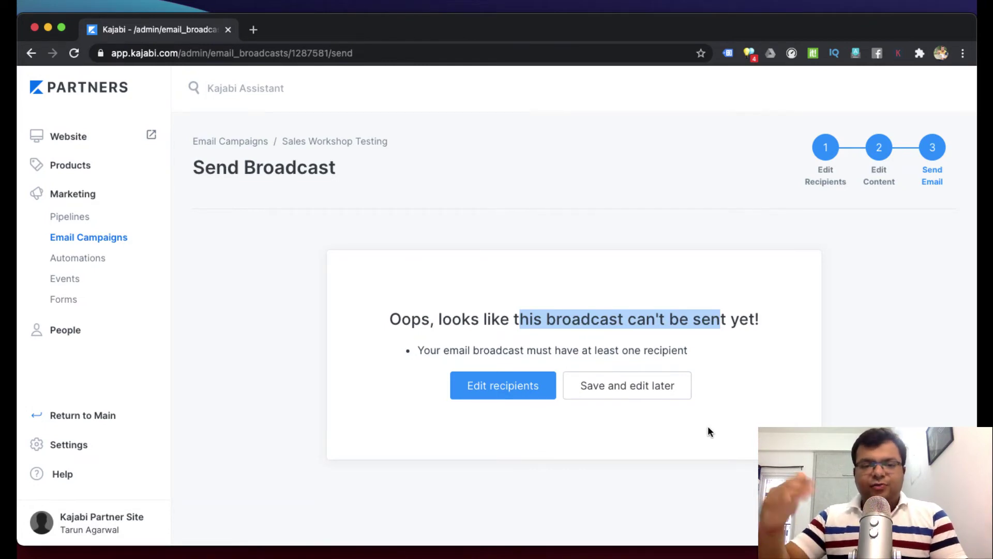
# Step: From Email Campaigns, create a New Email Campaign of type Email Broadcast
pyautogui.click(123, 247)
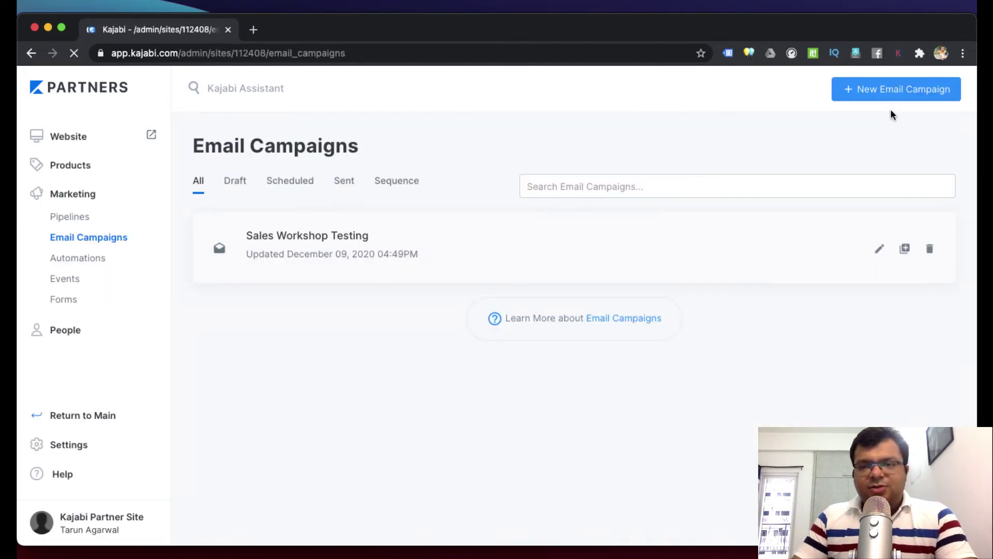
pyautogui.click(881, 90)
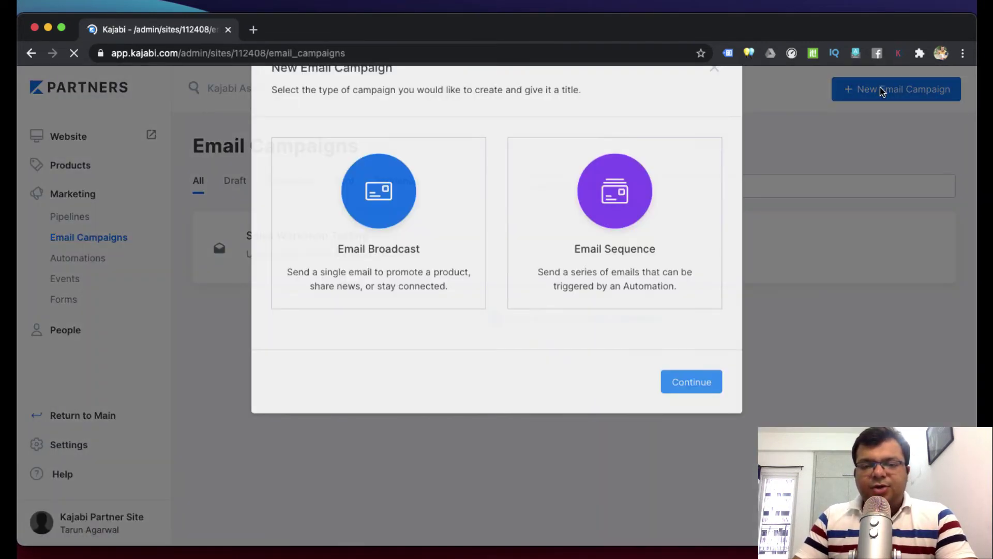
pyautogui.click(379, 262)
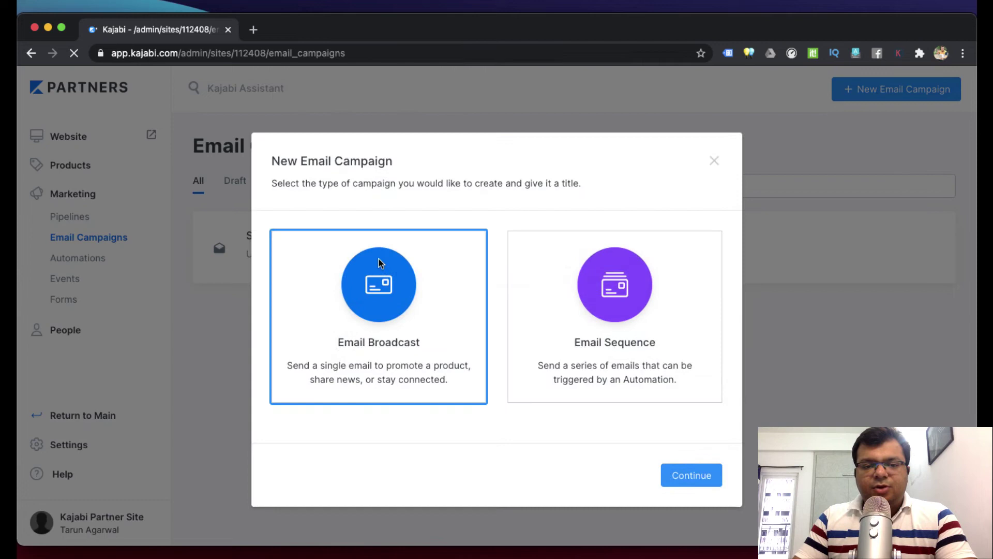
pyautogui.click(690, 480)
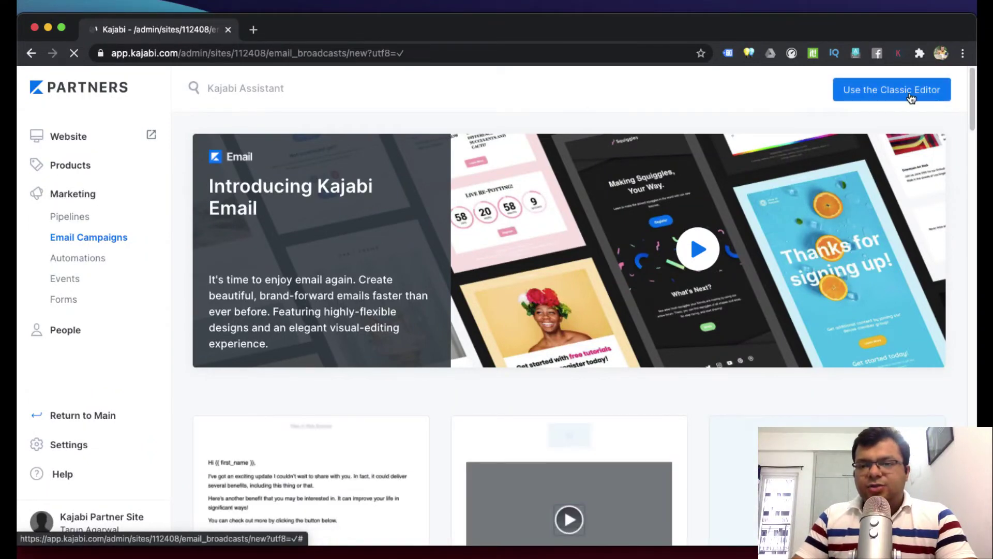
# Step: Switch to the classic editor, create the broadcast 'Test Classic Editor', and save recipients
pyautogui.click(898, 93)
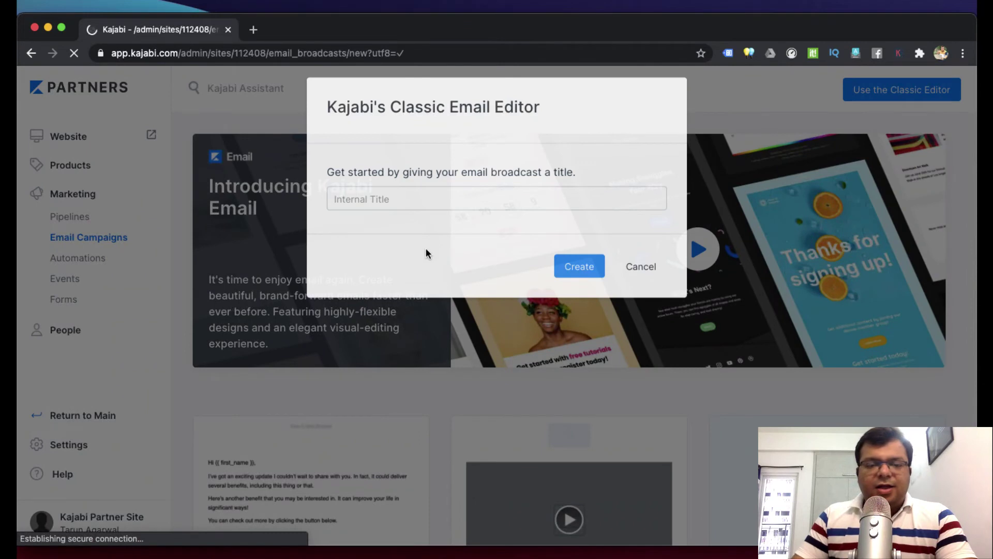
pyautogui.click(369, 254)
pyautogui.write('Test')
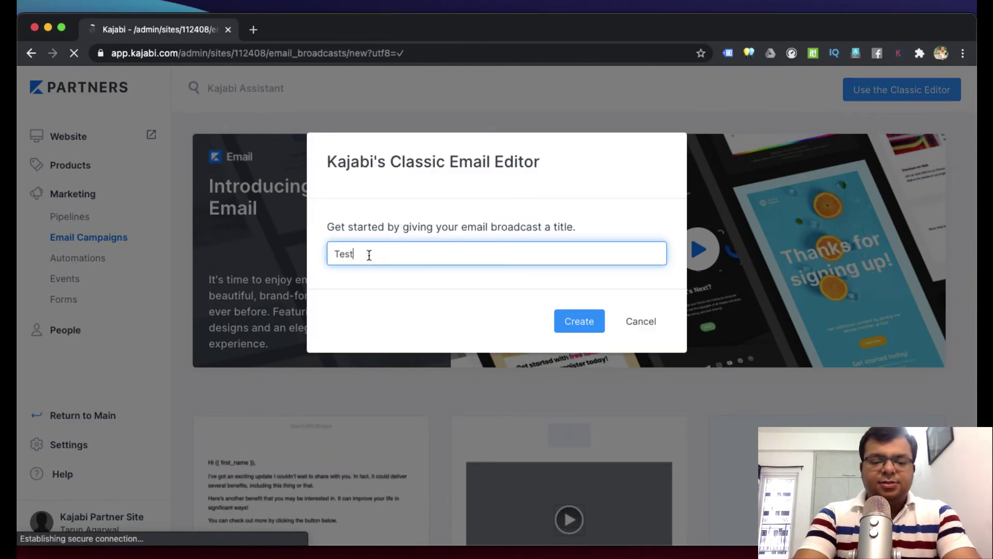
pyautogui.write(' Classis')
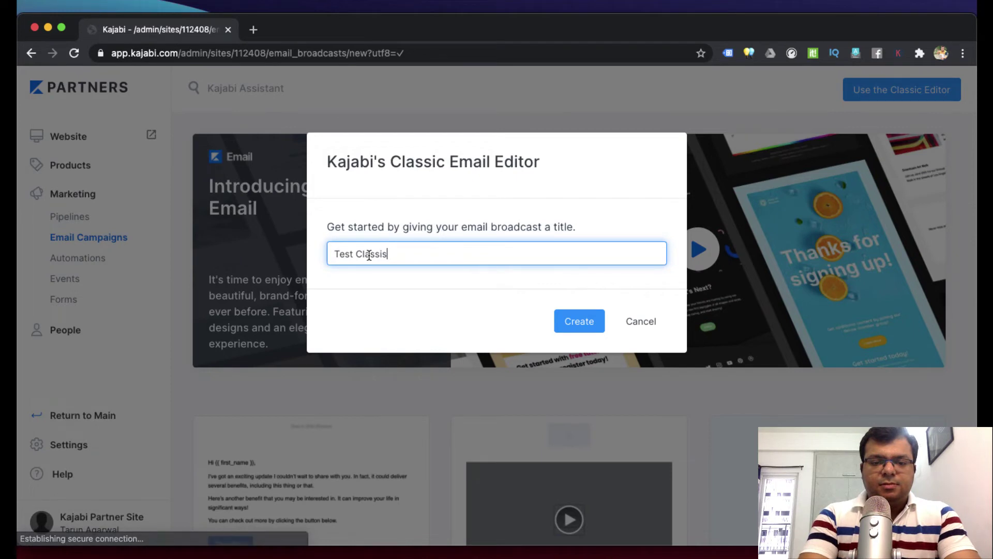
pyautogui.press('BackSpace')
pyautogui.write('c E')
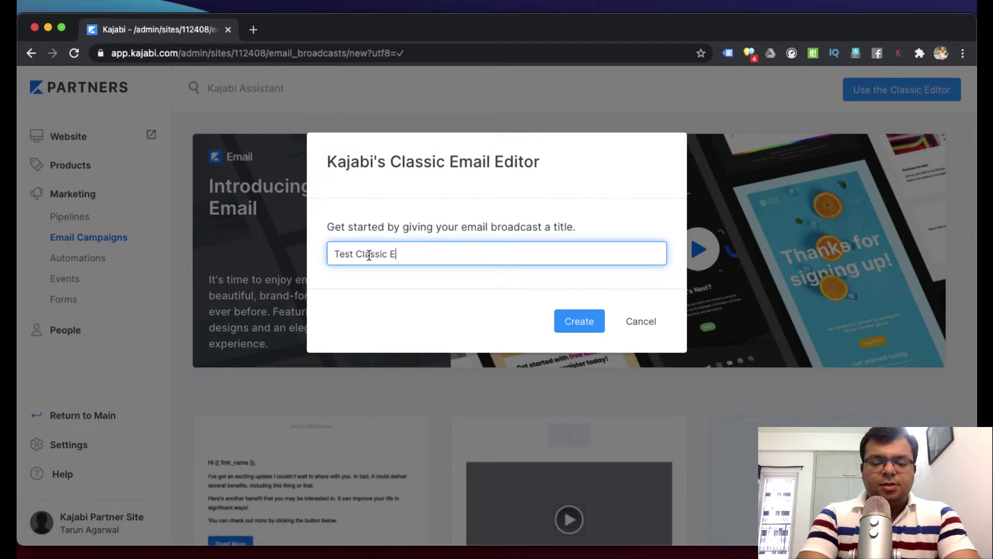
pyautogui.write('ditor')
pyautogui.click(572, 325)
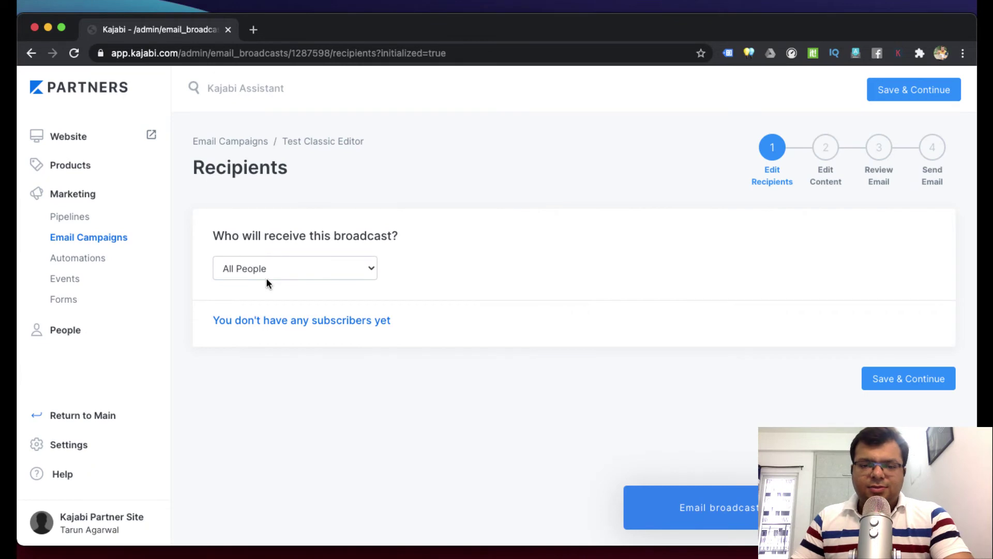
pyautogui.click(913, 90)
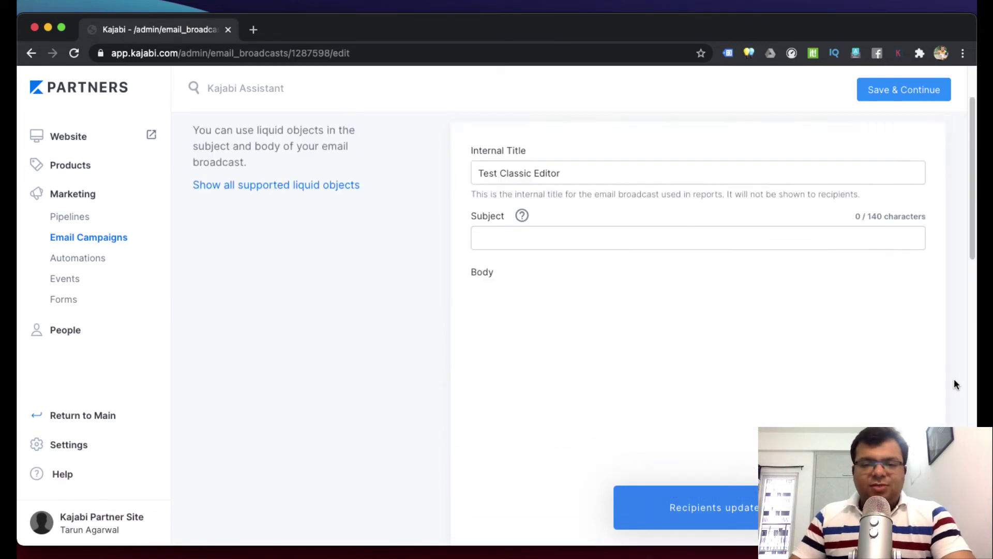
# Step: Type 'Hi' in the email body and remove its italic formatting
pyautogui.click(529, 329)
pyautogui.scroll(-3, 609, 421)
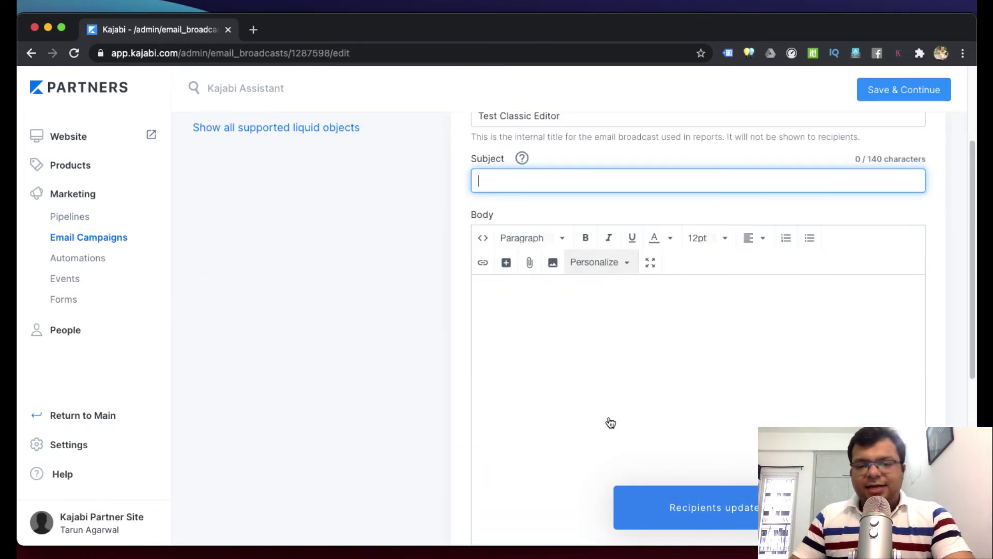
pyautogui.click(619, 334)
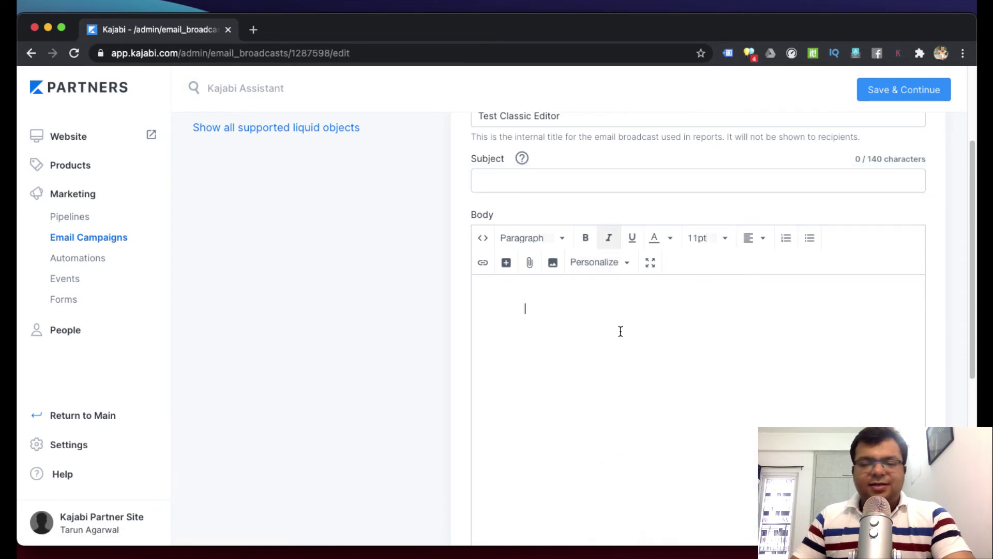
pyautogui.write('Hi')
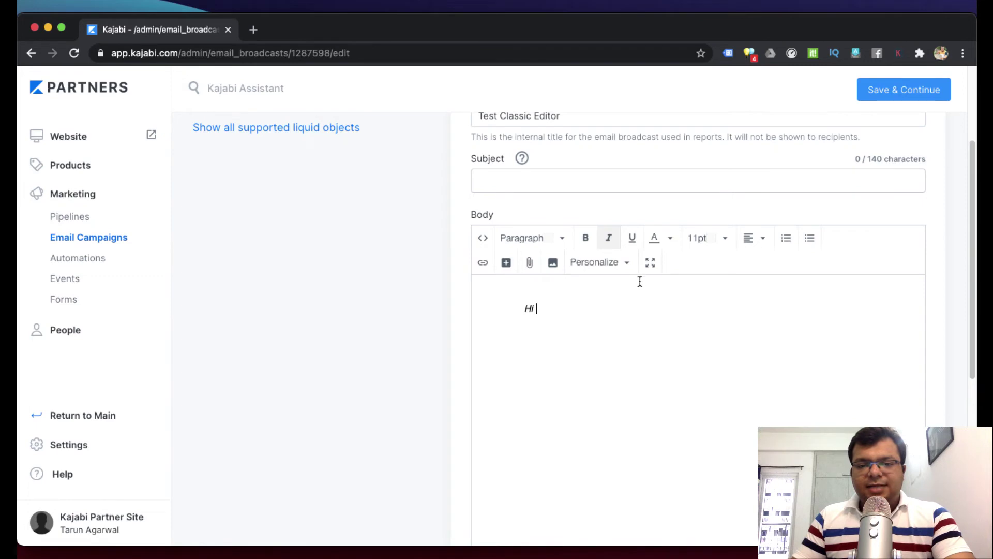
pyautogui.press('super+a')
pyautogui.press('super+i')
# Step: Insert the First Name personalization after 'Hi', followed by a comma and a new line
pyautogui.click(565, 305)
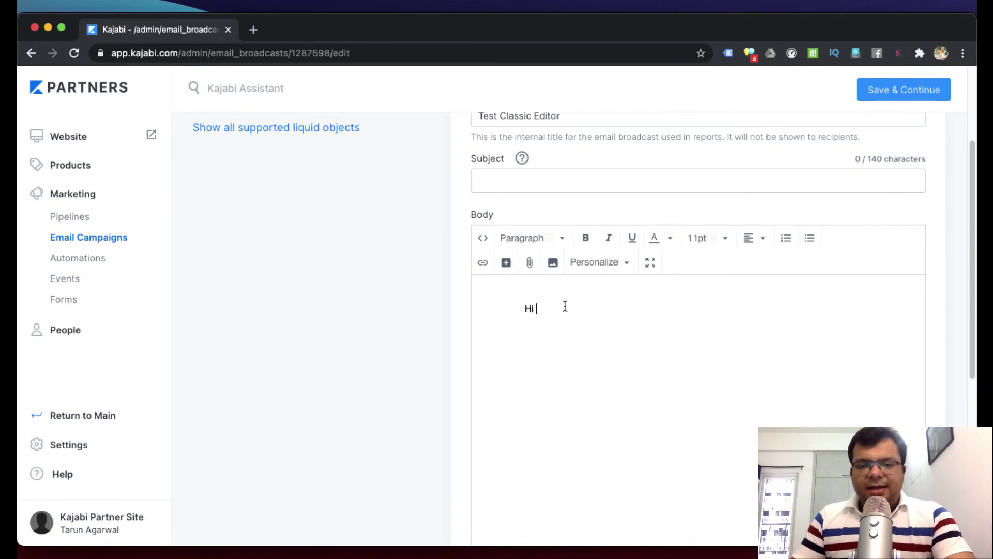
pyautogui.click(628, 265)
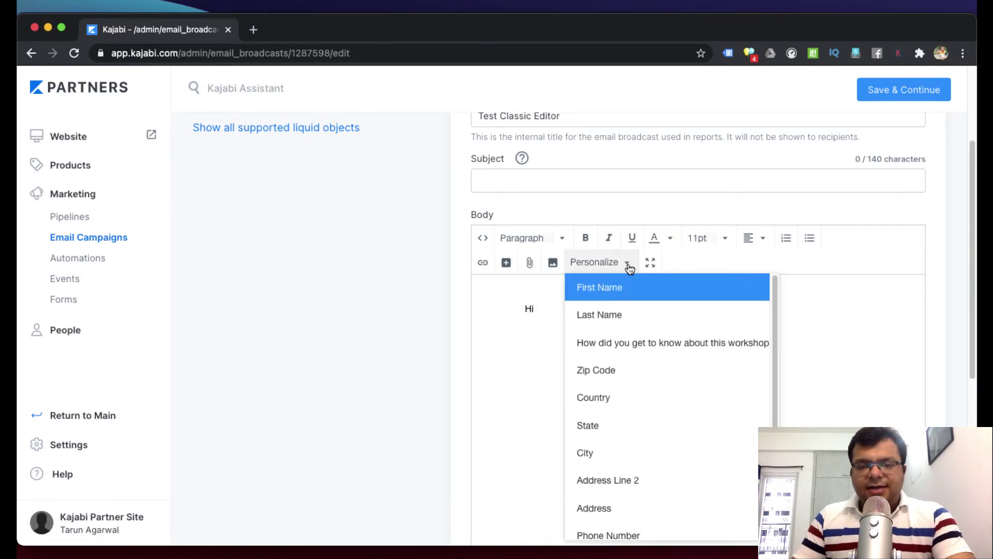
pyautogui.click(618, 290)
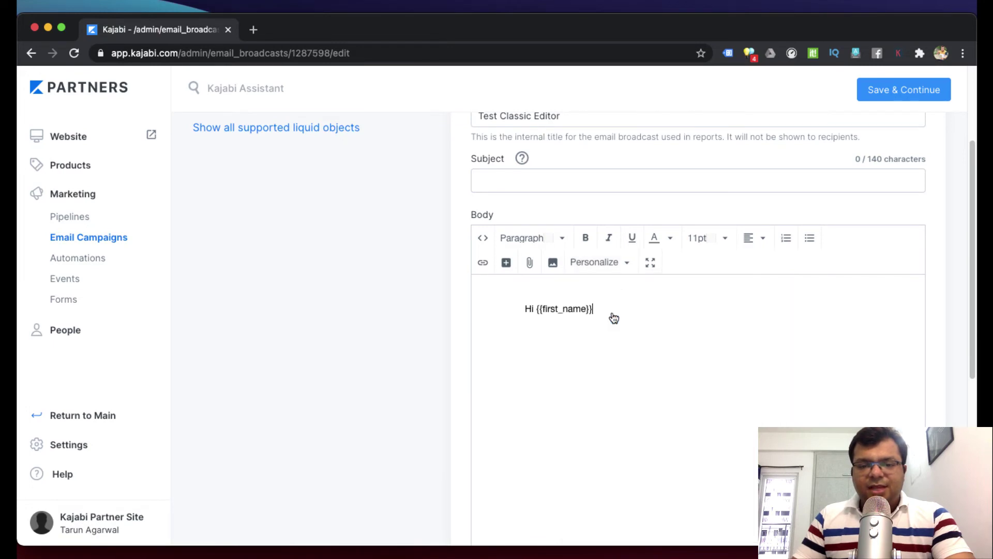
pyautogui.write(',')
pyautogui.press('Return')
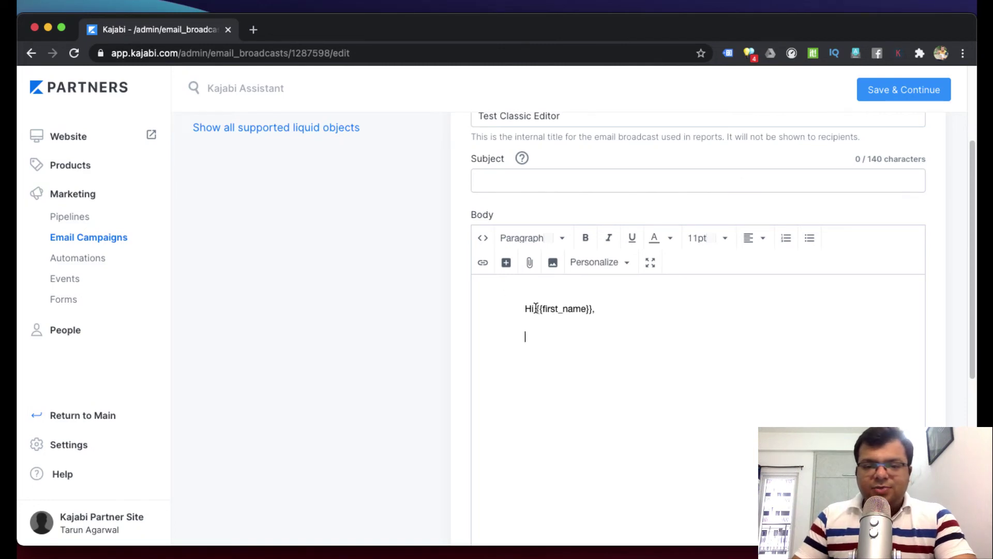
# Step: Select and copy the {{first_name}} merge field from the greeting
pyautogui.moveTo(536, 309); pyautogui.dragTo(592, 308)
pyautogui.click(593, 332)
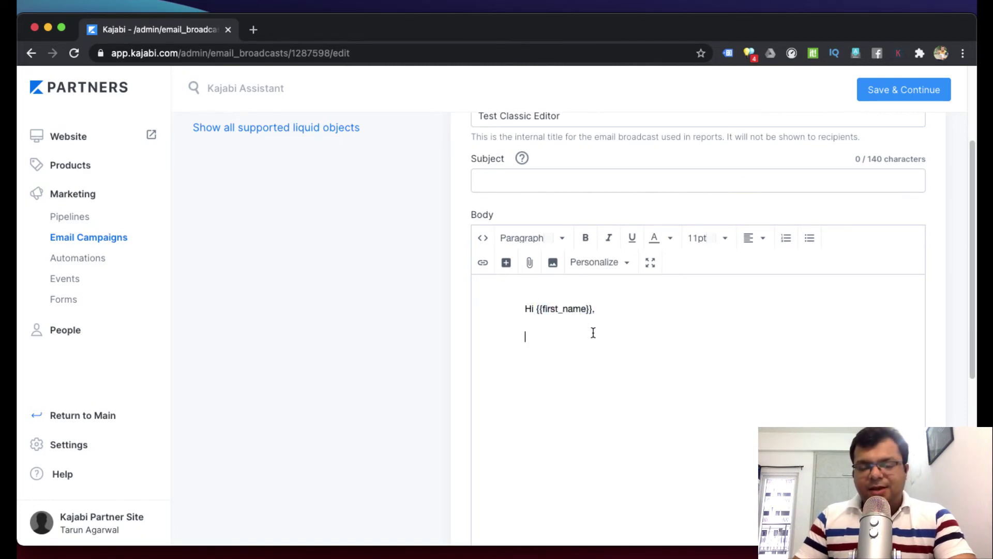
pyautogui.scroll(2, 564, 279)
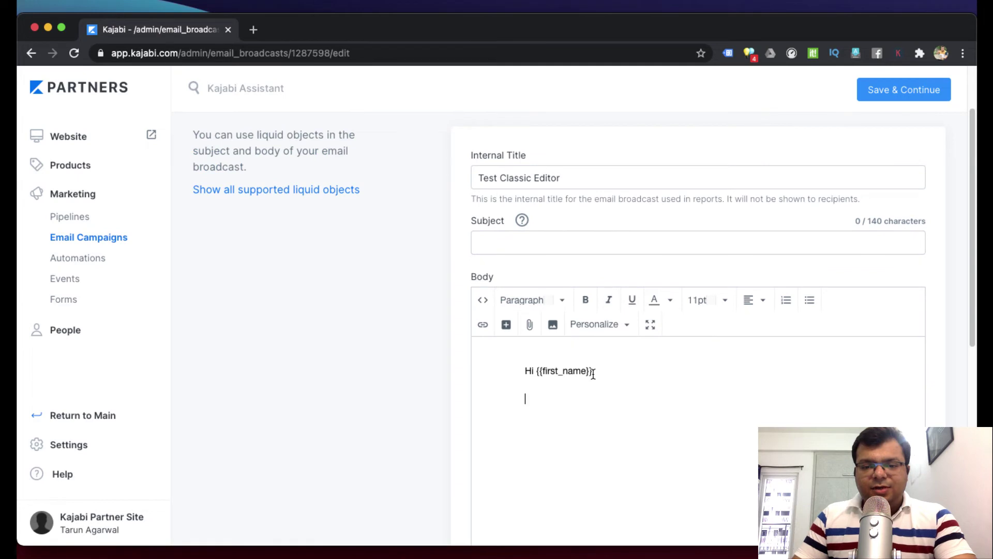
pyautogui.moveTo(594, 373); pyautogui.dragTo(534, 371)
pyautogui.hotkey('ctrl', 'c')
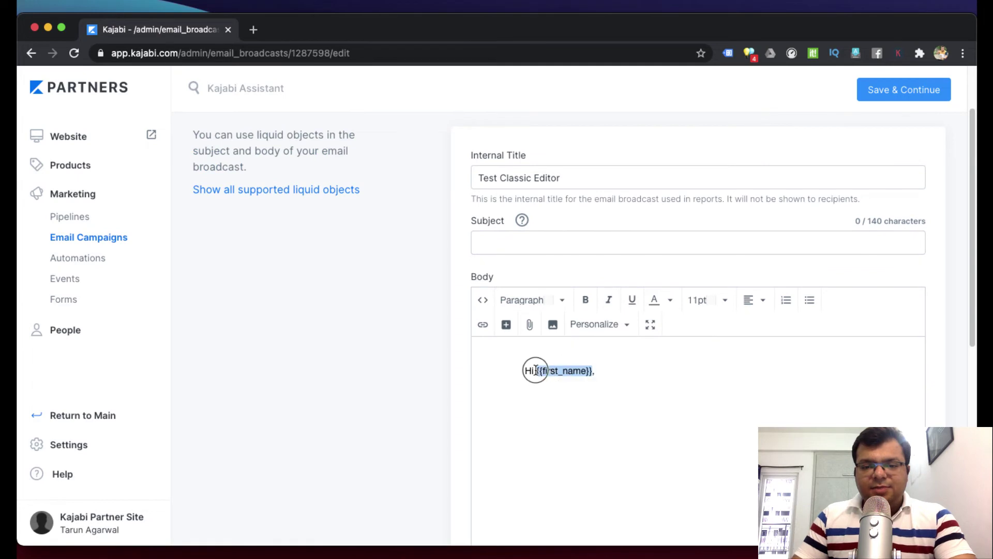
# Step: Type 'How are you today' in the subject and paste {{first_name}} after it
pyautogui.click(480, 250)
pyautogui.write('How ')
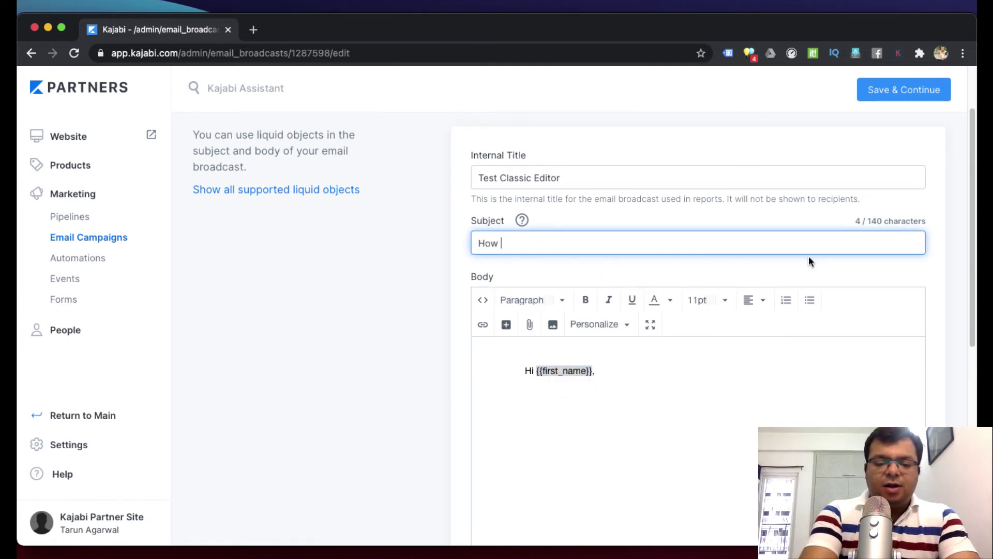
pyautogui.write('are you today')
pyautogui.hotkey('ctrl', 'v')
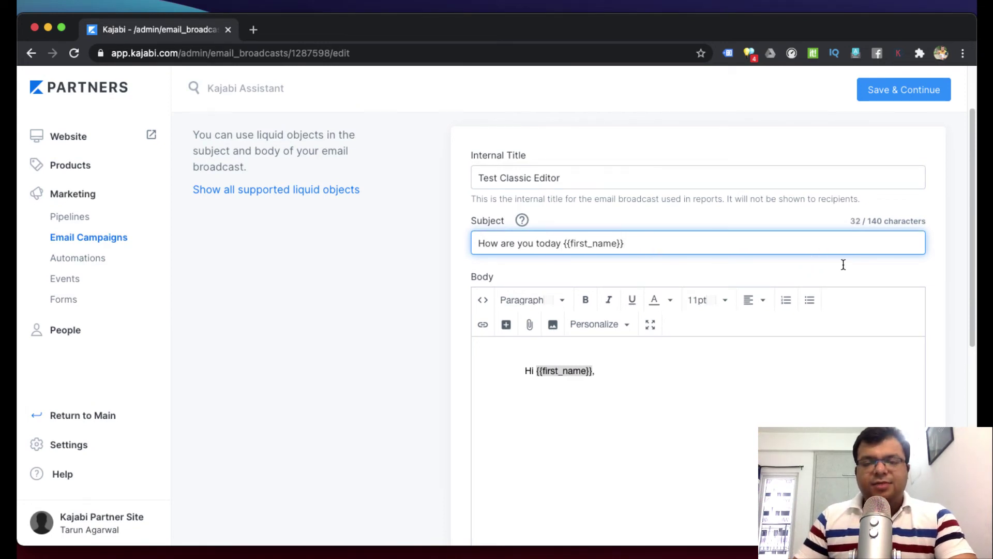
# Step: Append {{ last_name }} and '?' to the subject, then begin the body line 'This is the body'
pyautogui.click(305, 191)
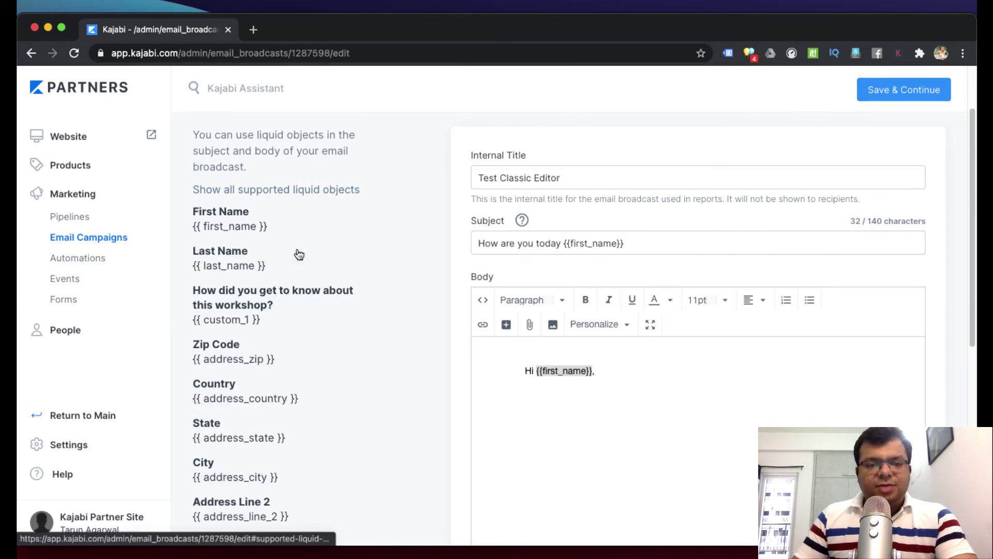
pyautogui.moveTo(270, 226); pyautogui.dragTo(188, 226)
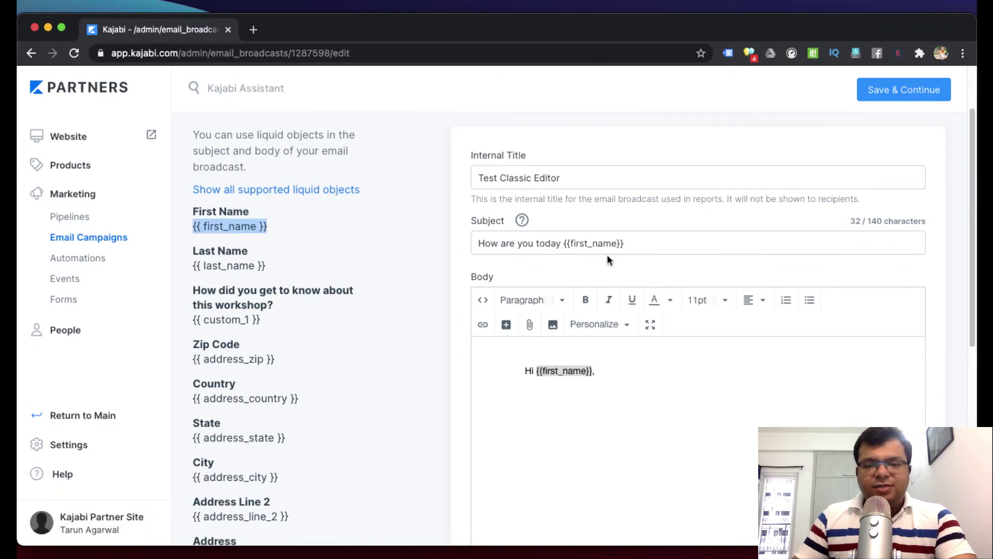
pyautogui.click(630, 243)
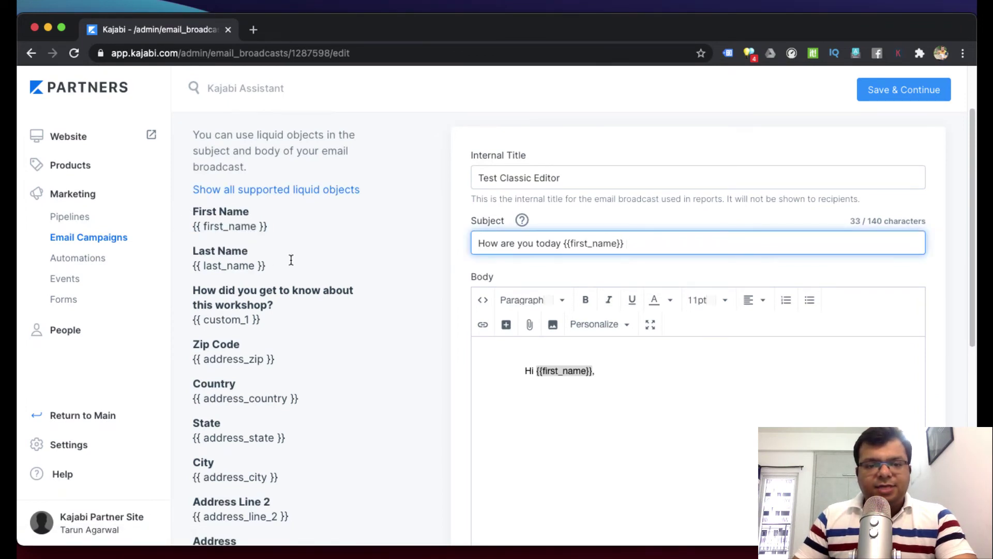
pyautogui.moveTo(291, 260); pyautogui.dragTo(172, 261)
pyautogui.press('super+c')
pyautogui.click(667, 245)
pyautogui.press('super+v')
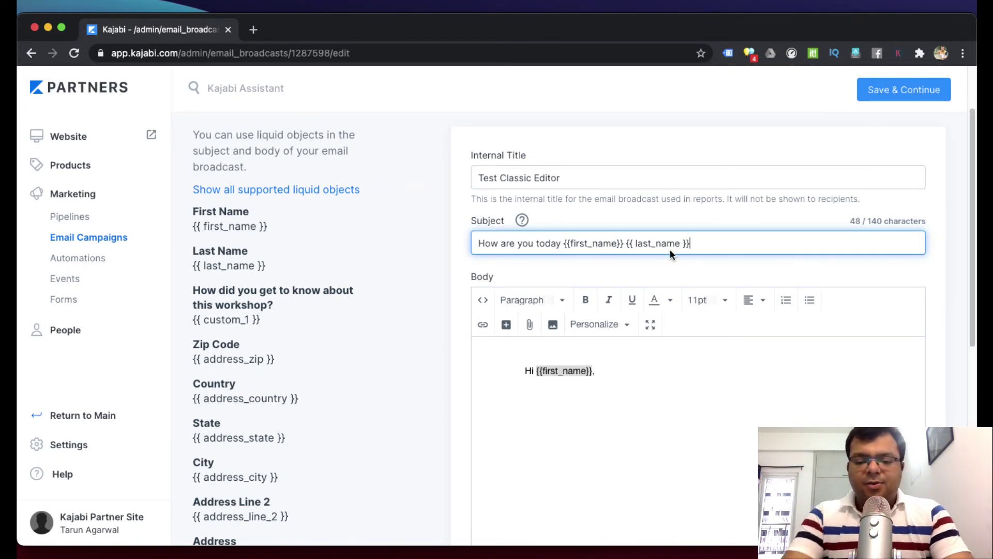
pyautogui.write('?')
pyautogui.click(633, 382)
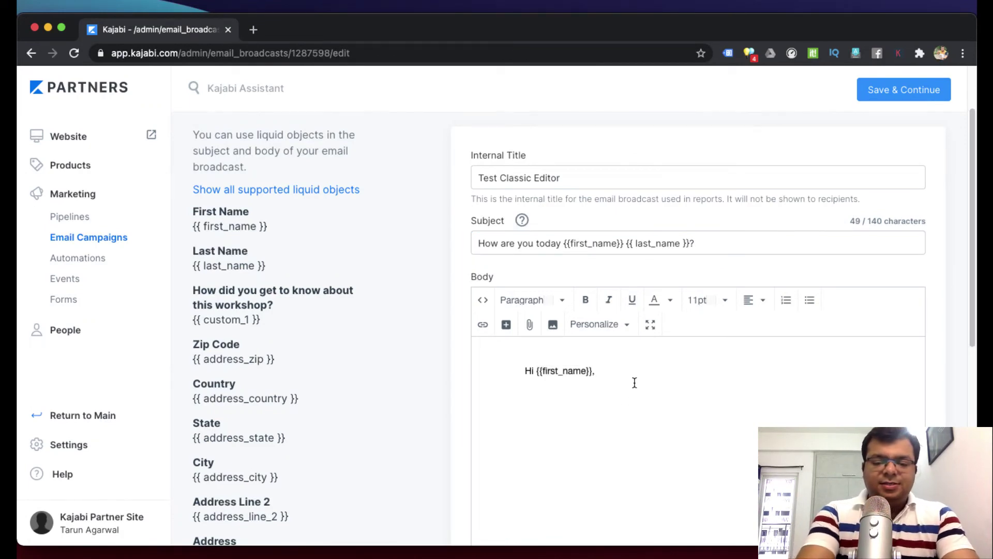
pyautogui.write('This is the body of email')
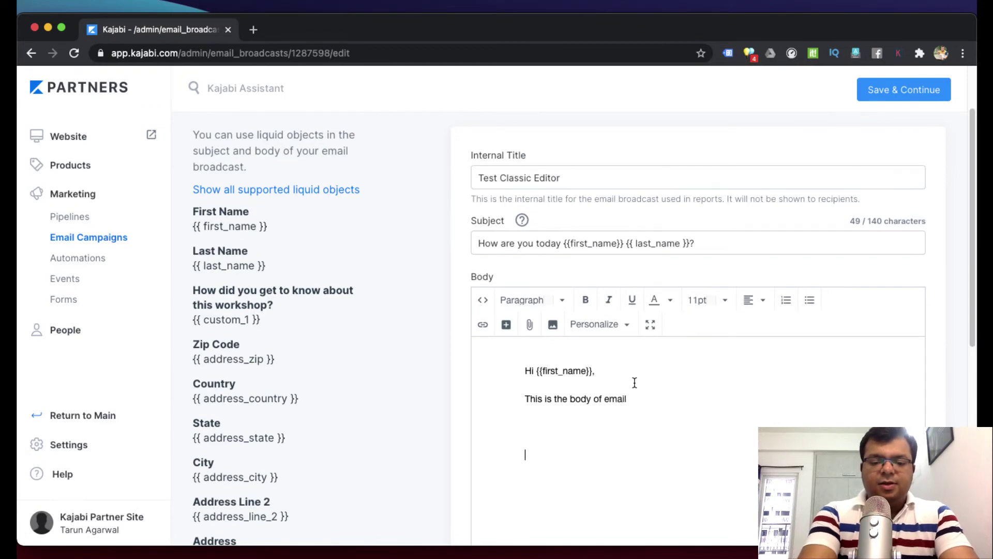
# Step: Insert a blue 'Visit my YOutube channel' button linked to the YouTube channel URL
pyautogui.click(506, 324)
pyautogui.click(479, 251)
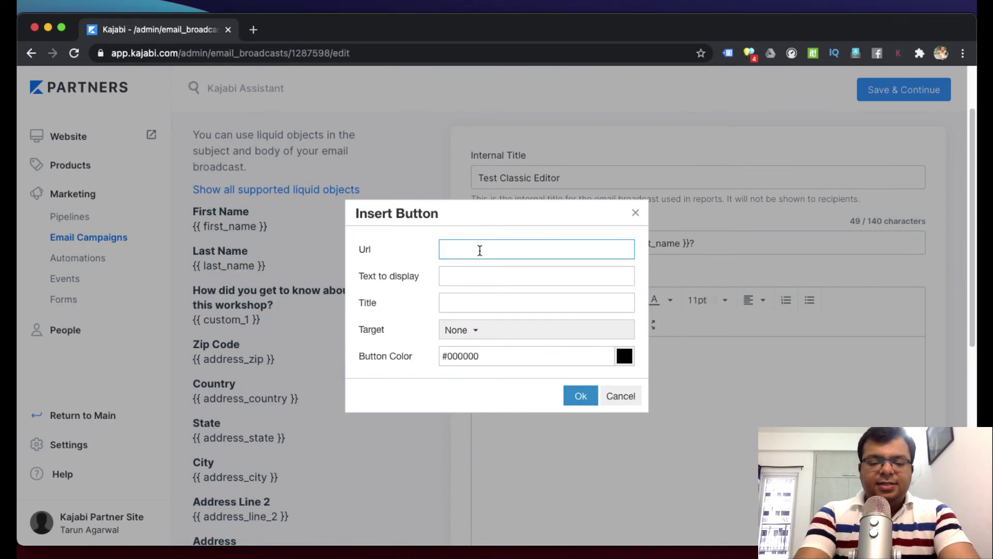
pyautogui.write('https://www')
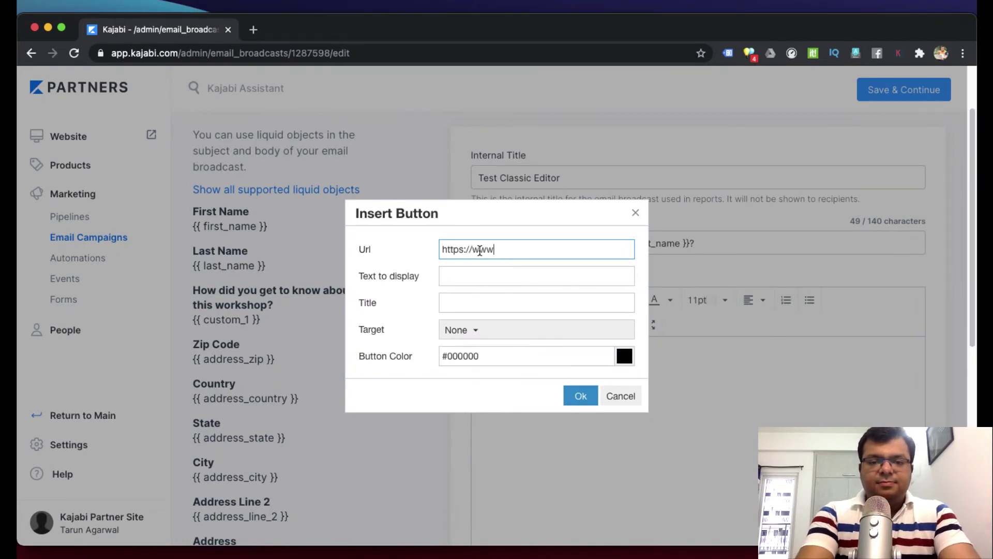
pyautogui.write('.youtube.com')
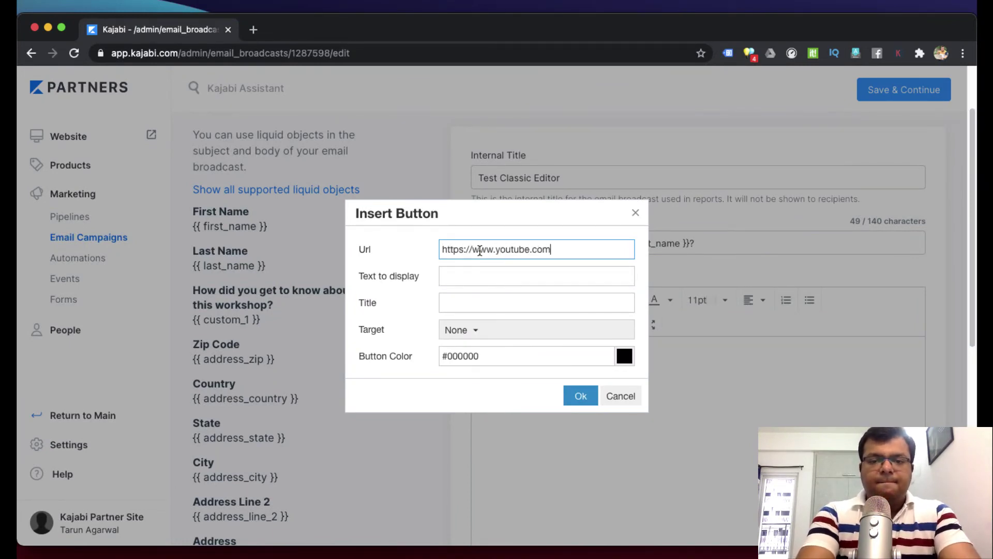
pyautogui.write('/tarunagarwal')
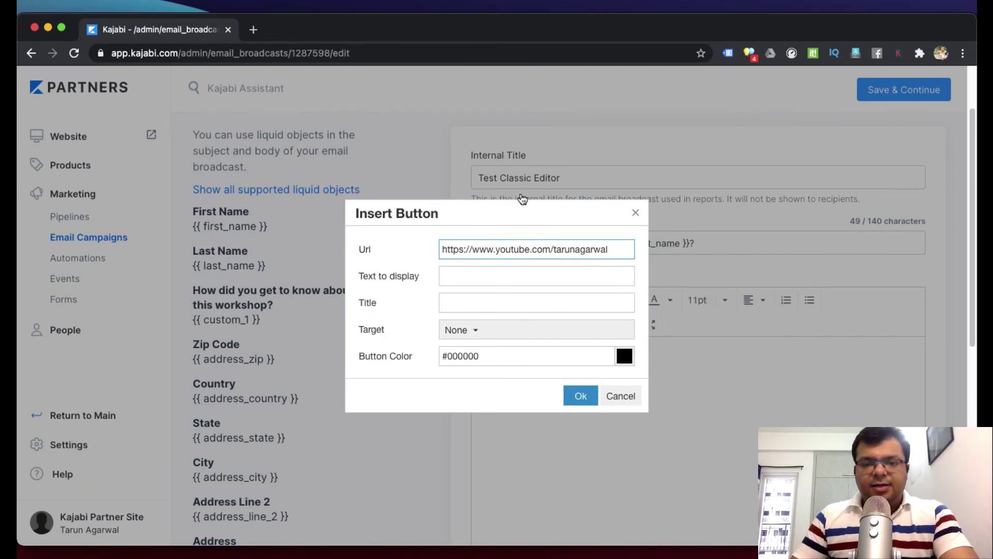
pyautogui.click(525, 278)
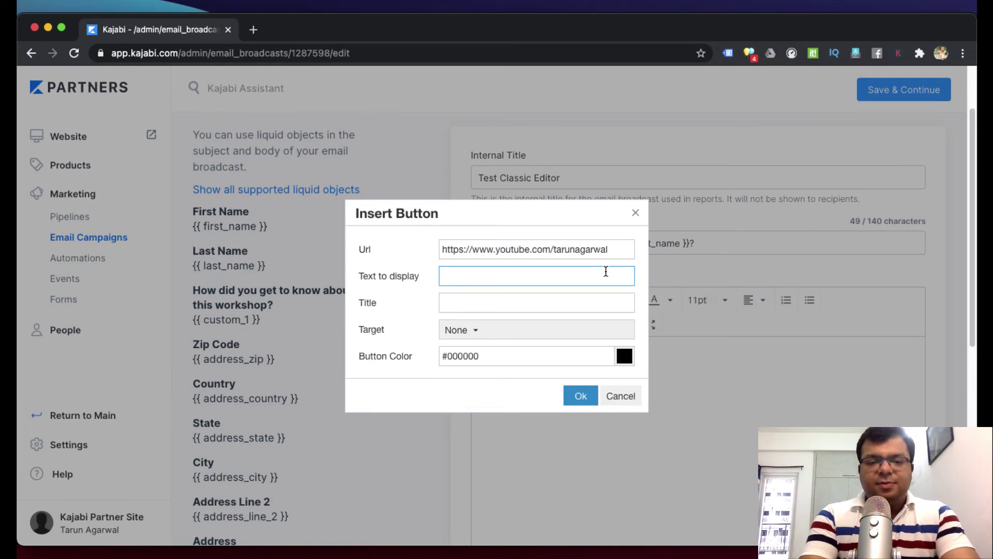
pyautogui.write('Visit')
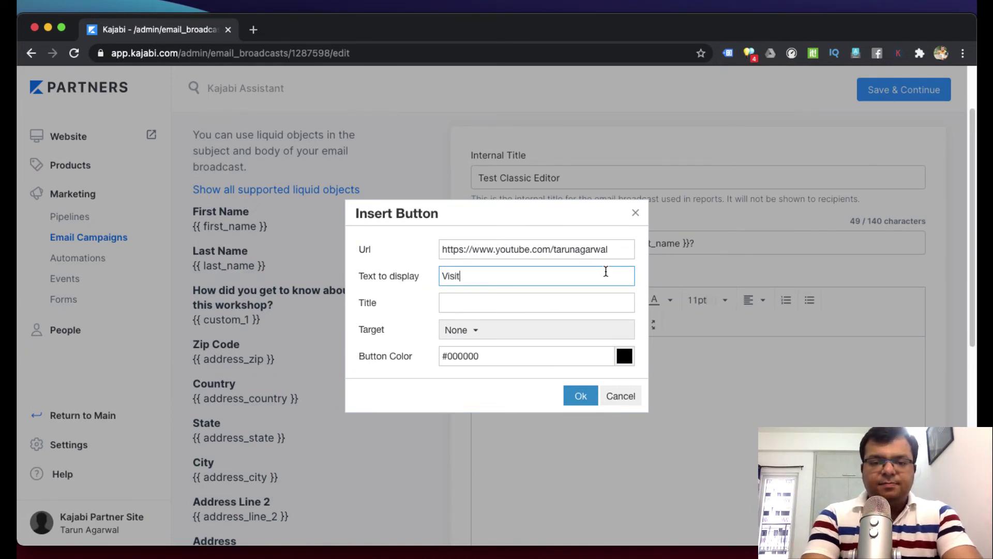
pyautogui.write(' my YOutube ')
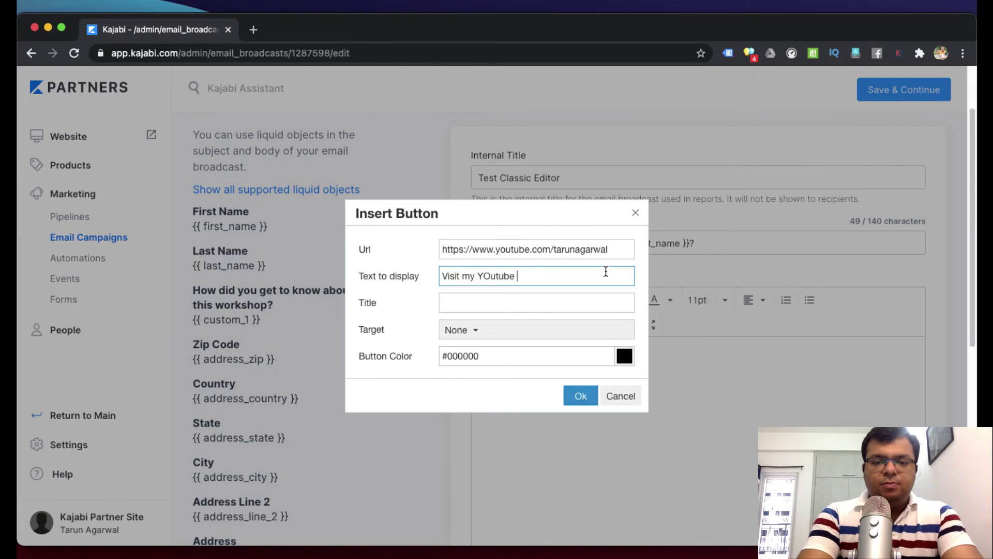
pyautogui.write('channel')
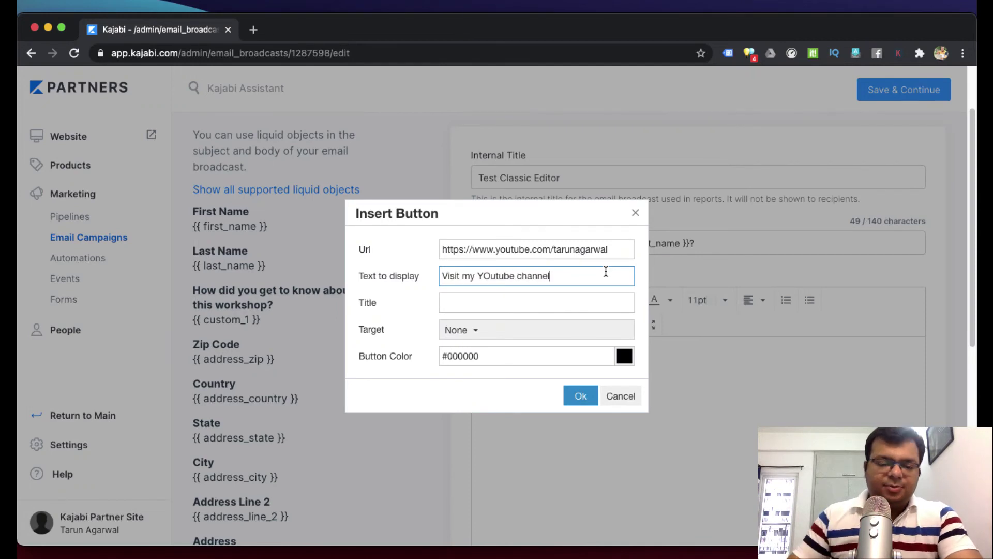
pyautogui.click(627, 357)
pyautogui.click(544, 281)
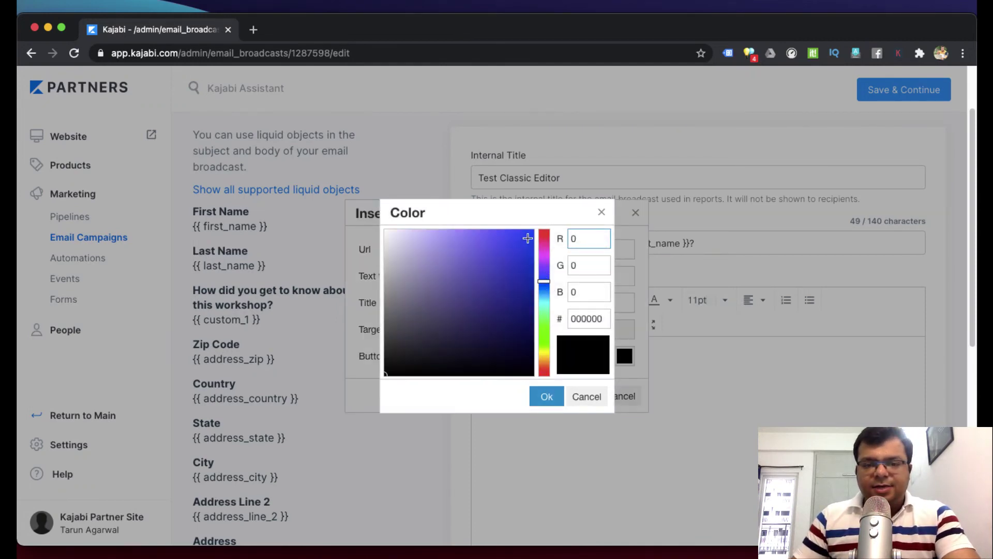
pyautogui.click(548, 396)
pyautogui.click(576, 397)
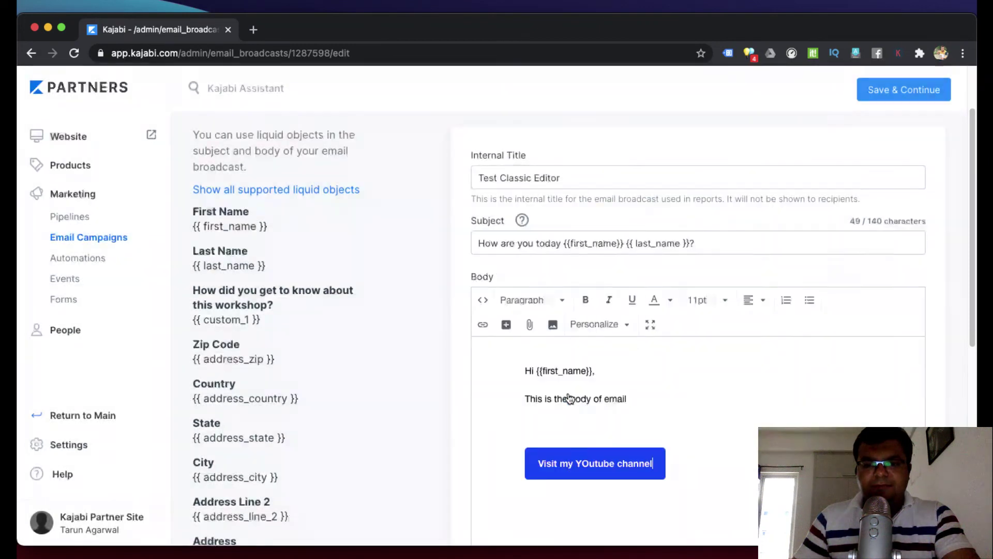
pyautogui.press('BackSpace')
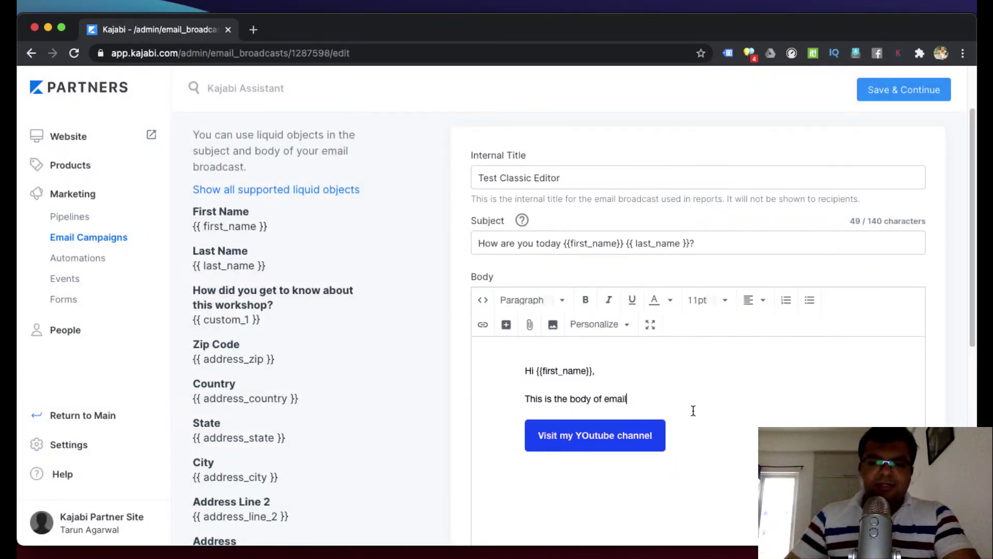
pyautogui.click(685, 445)
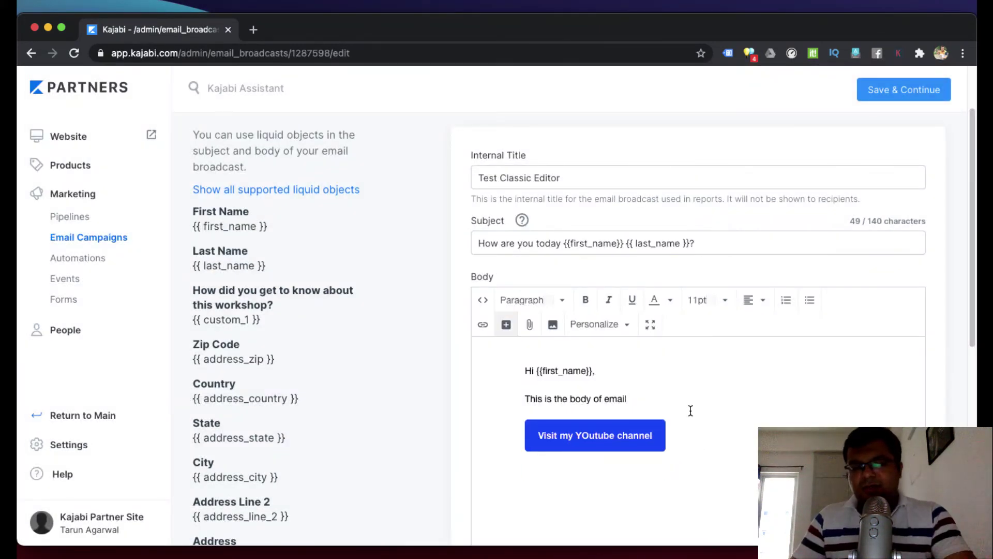
# Step: Add a new line below the button and upload the Free Live Webinar image there
pyautogui.scroll(-3, 690, 411)
pyautogui.press('Return')
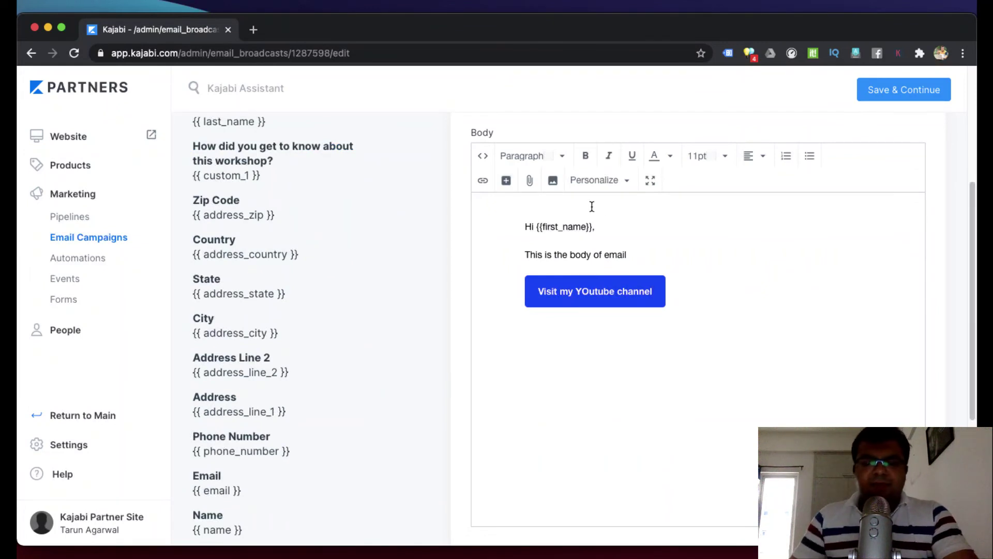
pyautogui.click(553, 186)
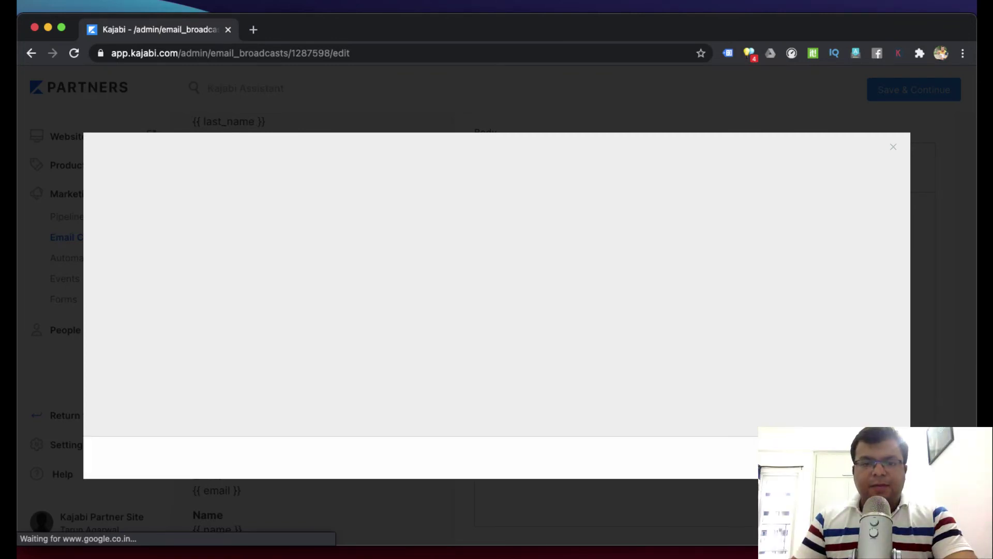
pyautogui.moveTo(563, 144); pyautogui.dragTo(576, 339)
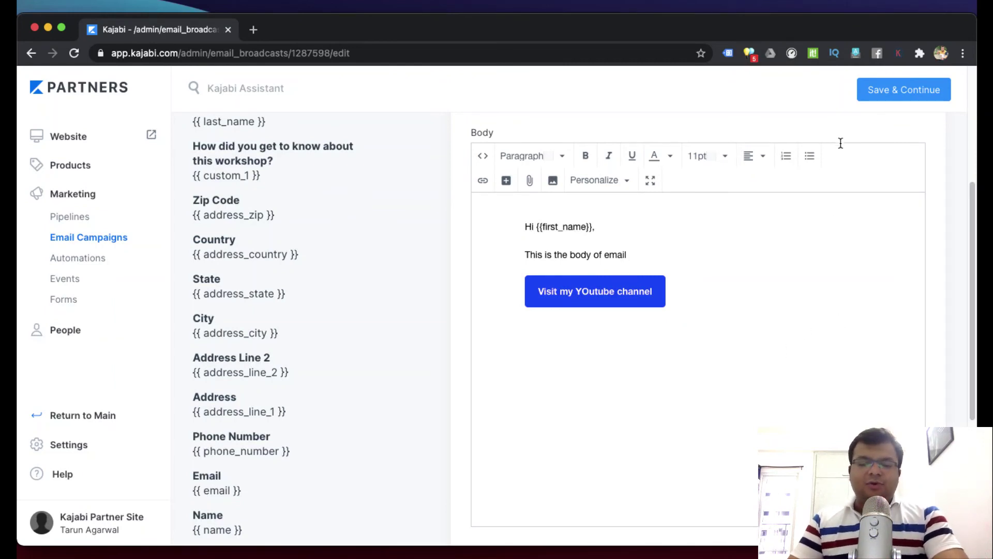
pyautogui.scroll(3, 929, 299)
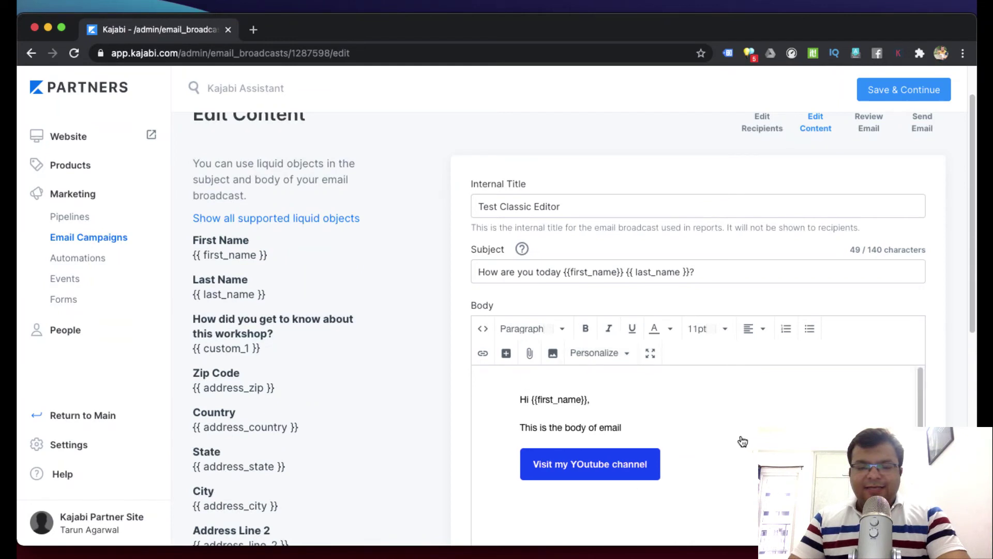
pyautogui.scroll(-4, 743, 441)
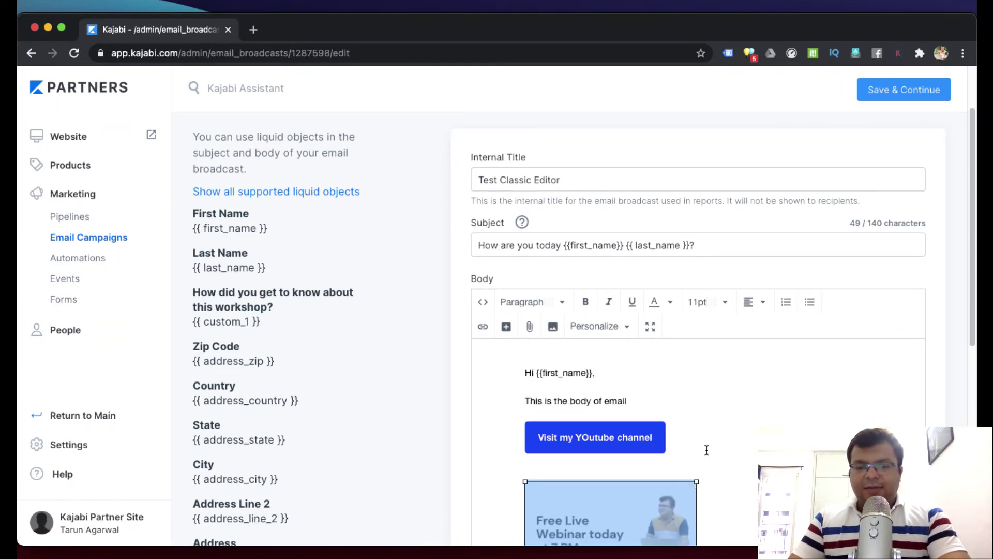
pyautogui.click(608, 423)
pyautogui.scroll(2, 641, 471)
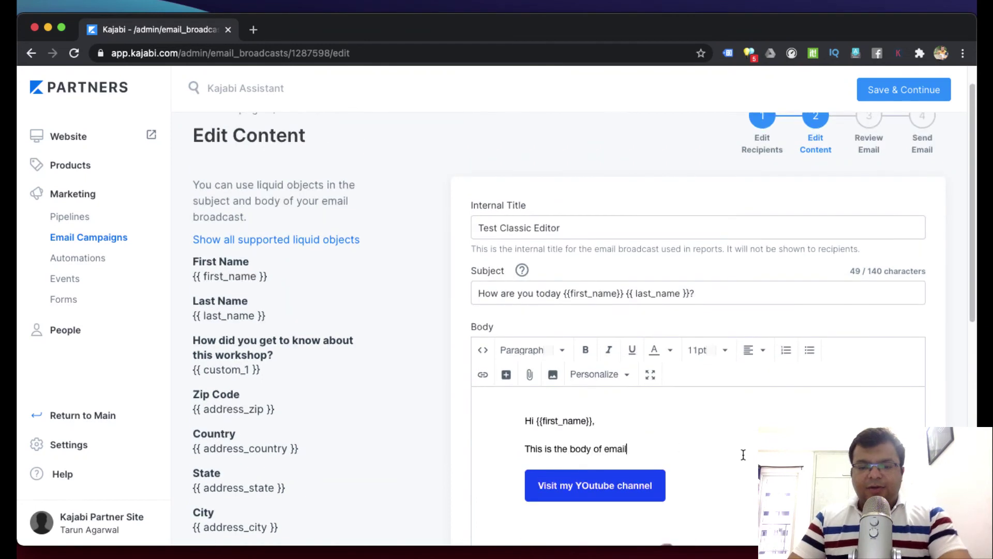
# Step: Add the line 'Click here to register for my next webinar.' below the body text
pyautogui.press('Return')
pyautogui.write('Click')
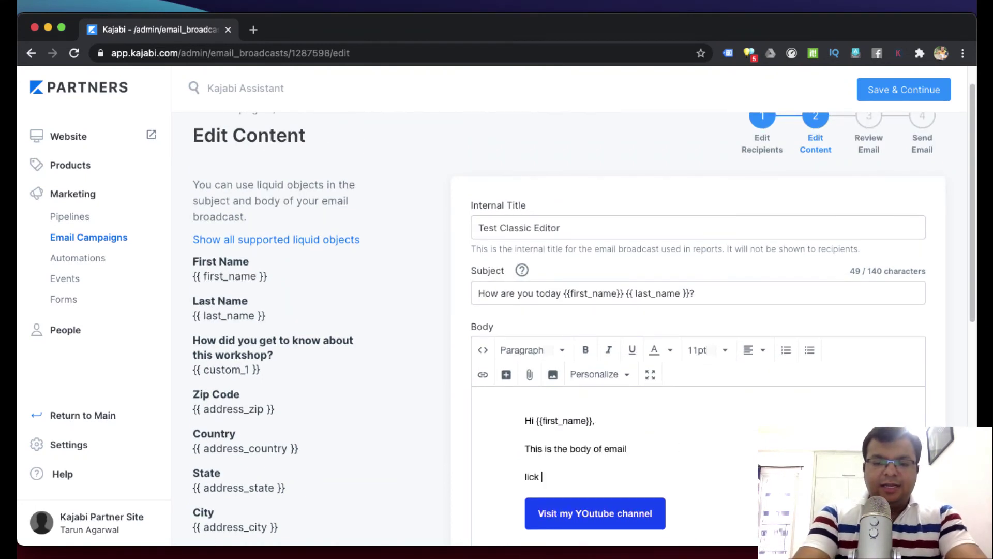
pyautogui.hotkey('shift', 'Home')
pyautogui.write('Click here ')
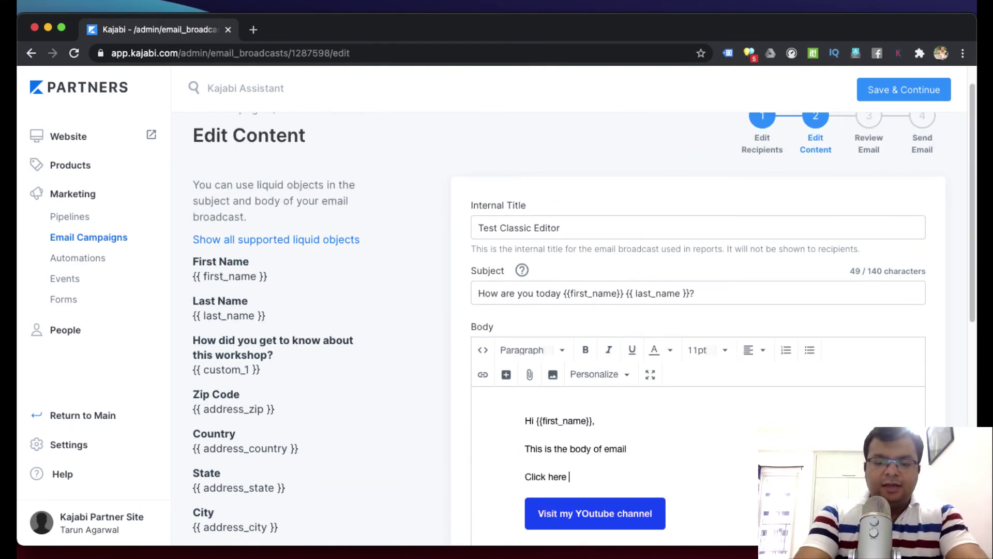
pyautogui.write('to register for my')
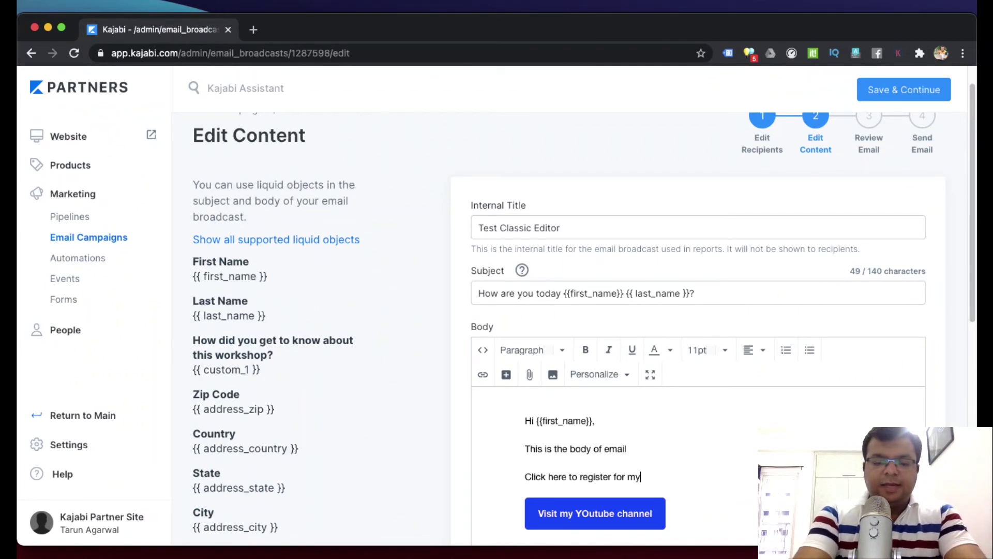
pyautogui.write(' next webinar.')
# Step: Link 'Click here' to the YouTube channel URL and make it bold
pyautogui.press('Home')
pyautogui.hotkey('shift', 'Right')
pyautogui.hotkey('shift', 'Right')
pyautogui.hotkey('shift', 'Right')
pyautogui.hotkey('shift', 'Right')
pyautogui.hotkey('shift', 'Right')
pyautogui.hotkey('shift', 'Right')
pyautogui.hotkey('shift', 'Right')
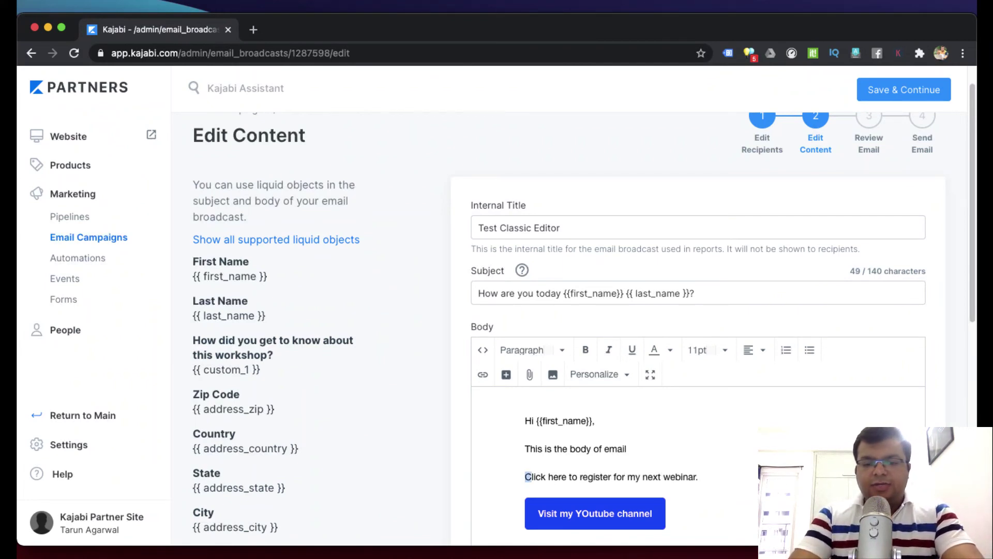
pyautogui.hotkey('shift', 'Right')
pyautogui.hotkey('shift', 'Right')
pyautogui.hotkey('shift', 'Right')
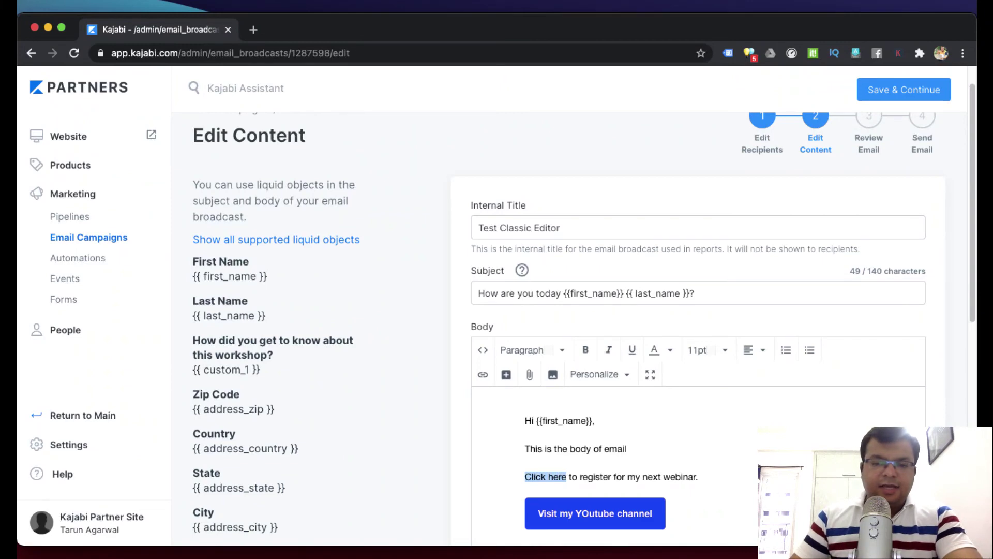
pyautogui.click(483, 375)
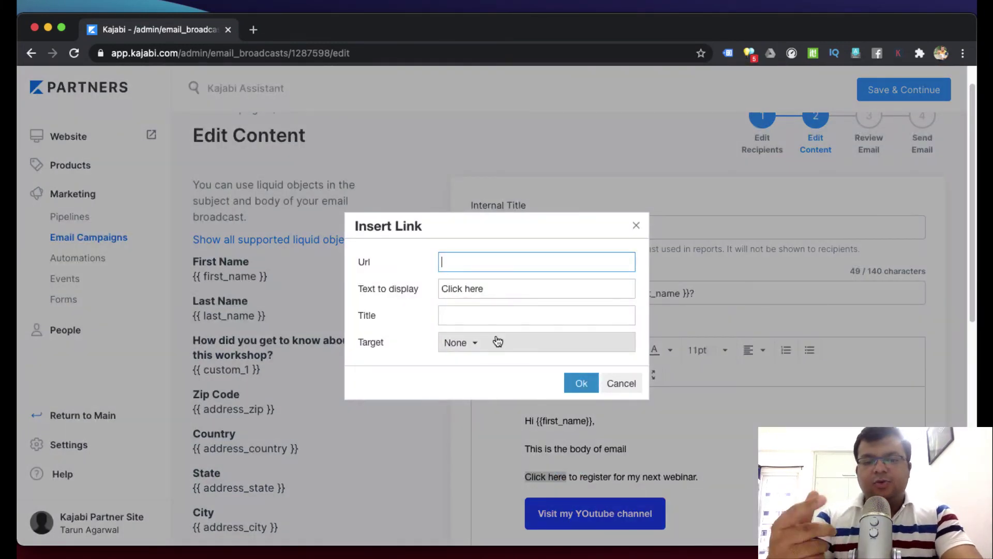
pyautogui.write('https:')
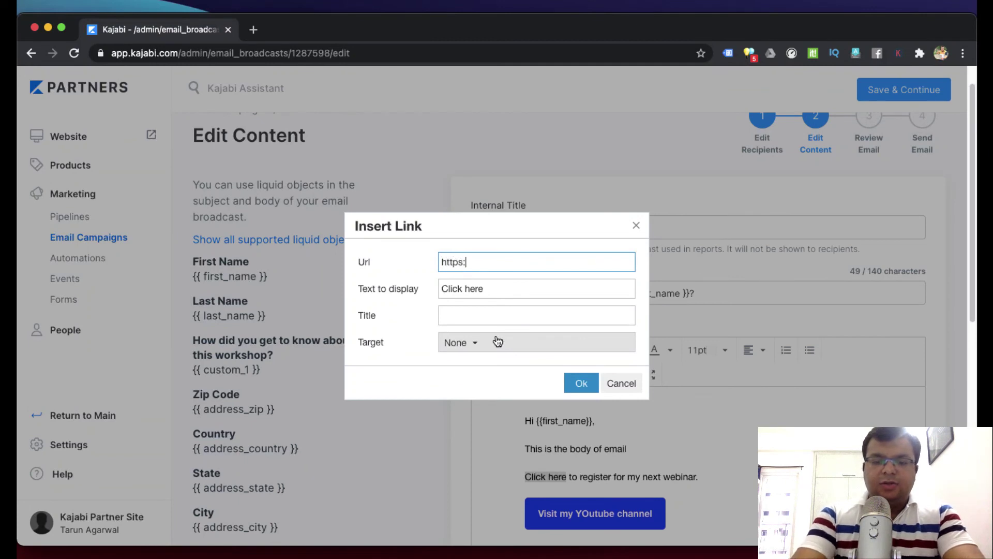
pyautogui.write('//www.')
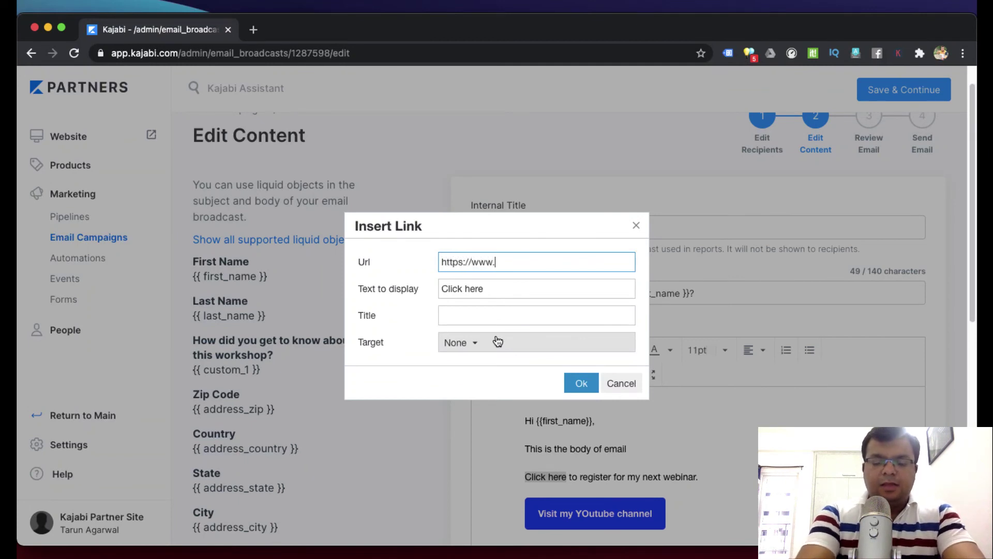
pyautogui.write('youtube.com/tarunaga')
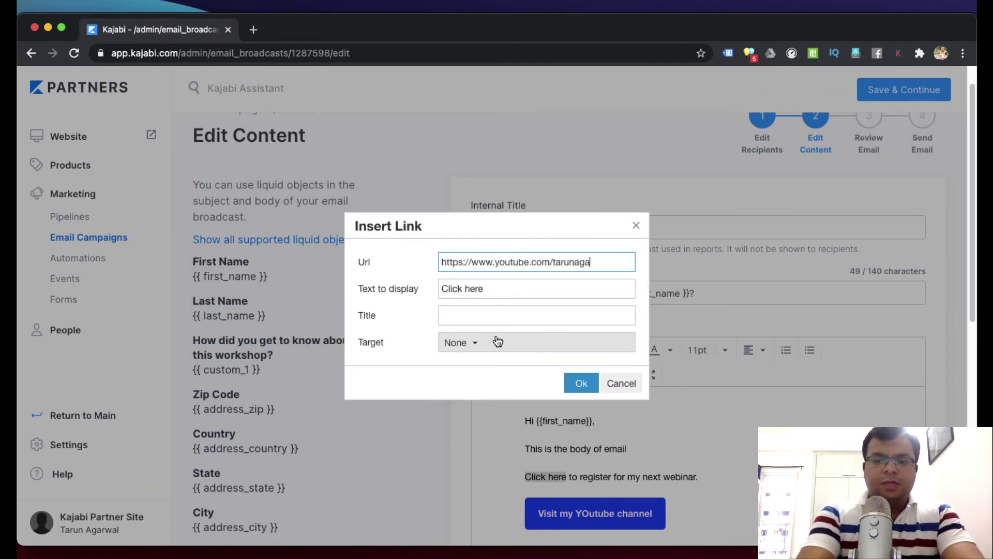
pyautogui.write('rwal')
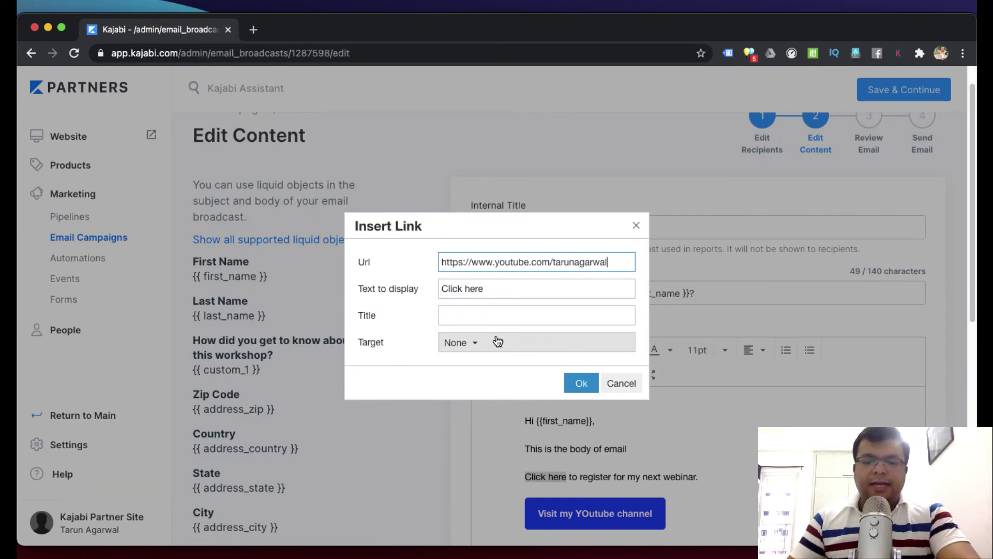
pyautogui.click(580, 383)
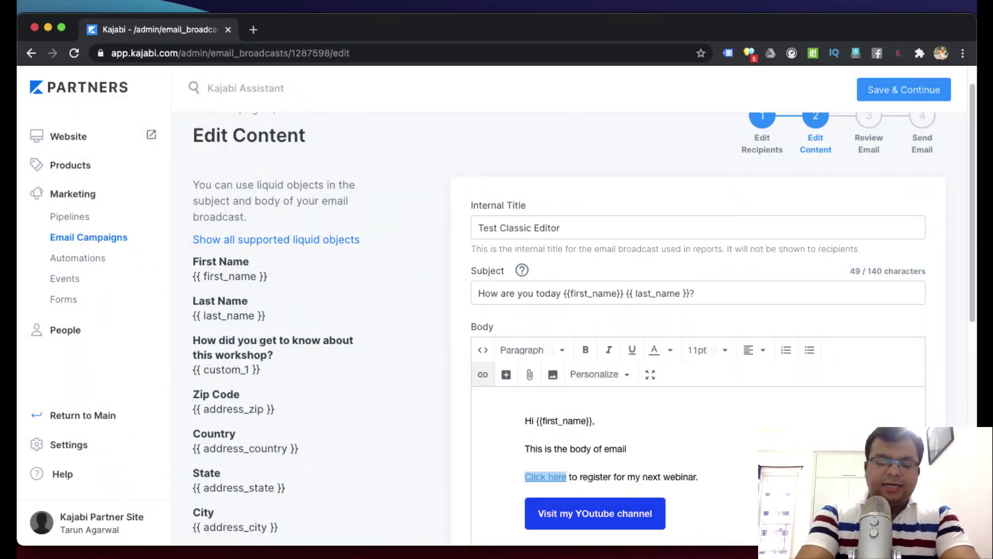
pyautogui.press('super+b')
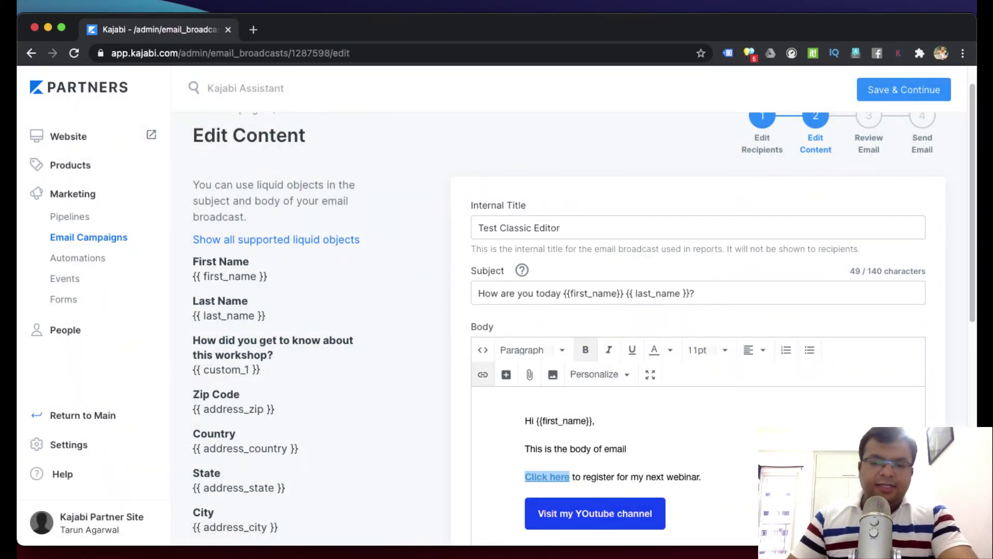
pyautogui.click(714, 477)
pyautogui.scroll(-6, 707, 451)
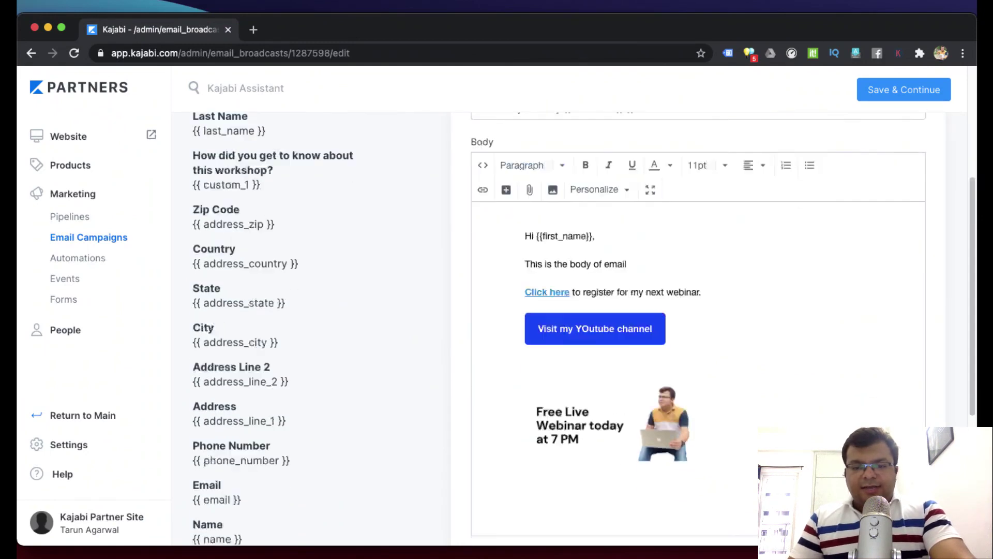
pyautogui.click(624, 290)
pyautogui.scroll(3, 727, 317)
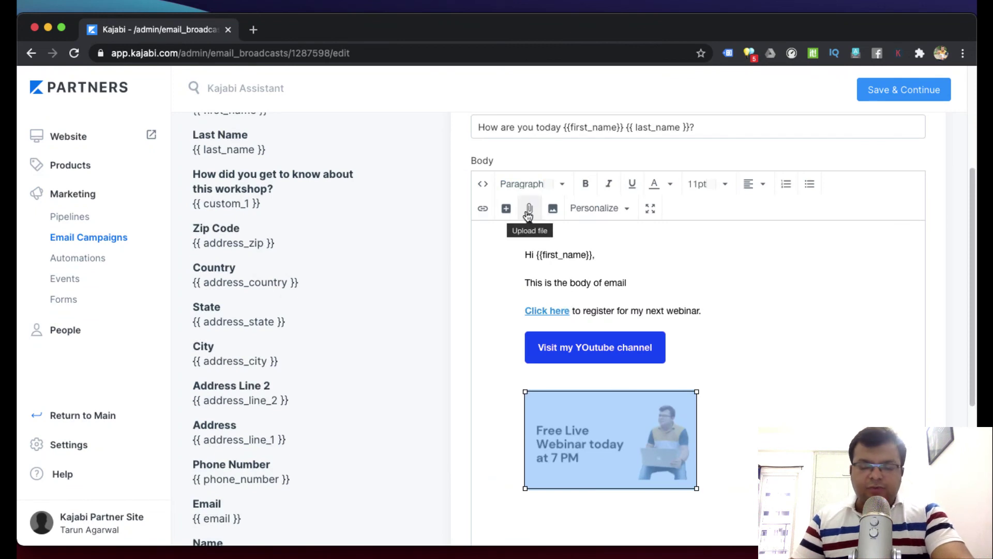
pyautogui.click(481, 208)
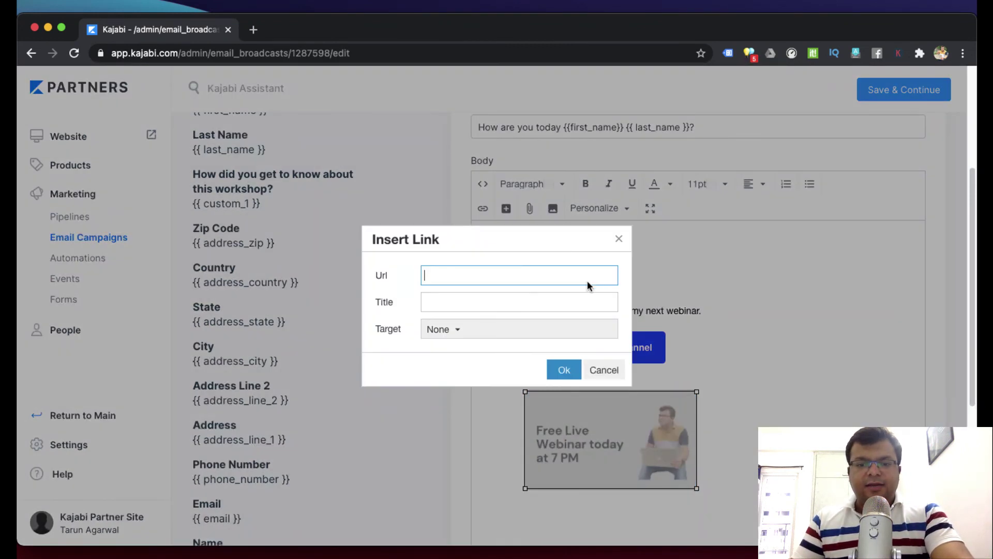
pyautogui.click(603, 370)
pyautogui.scroll(-2, 607, 373)
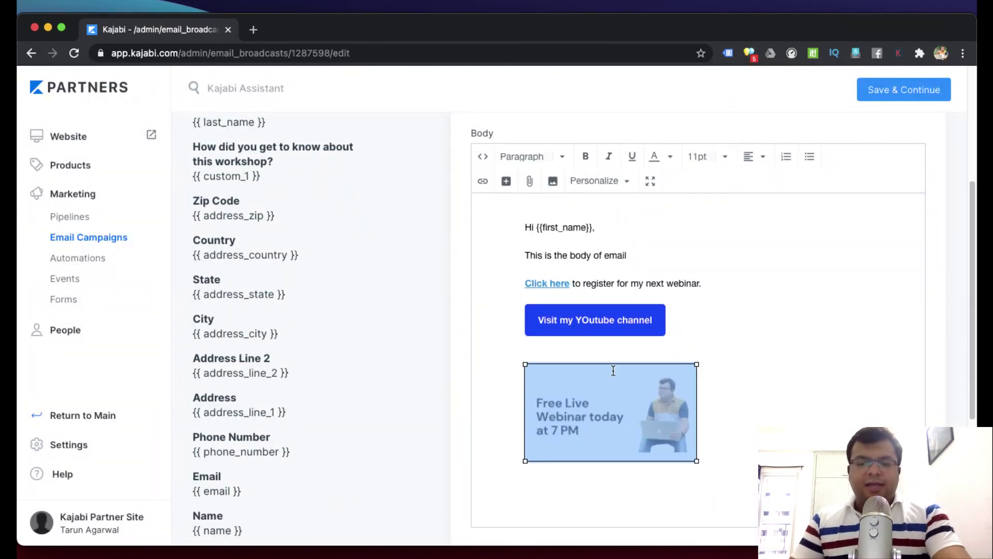
pyautogui.click(730, 453)
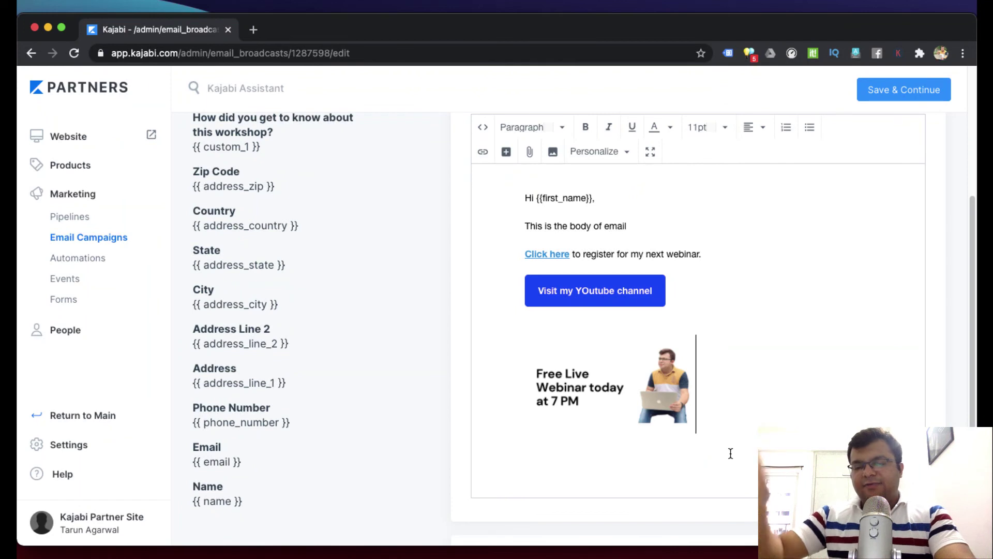
pyautogui.press('Return')
pyautogui.scroll(5, 773, 382)
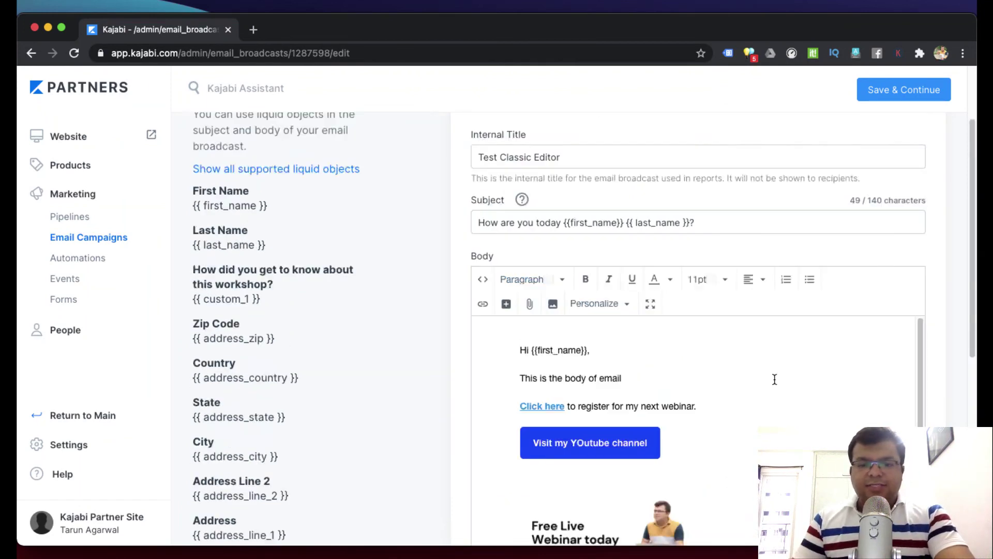
pyautogui.scroll(-1, 776, 380)
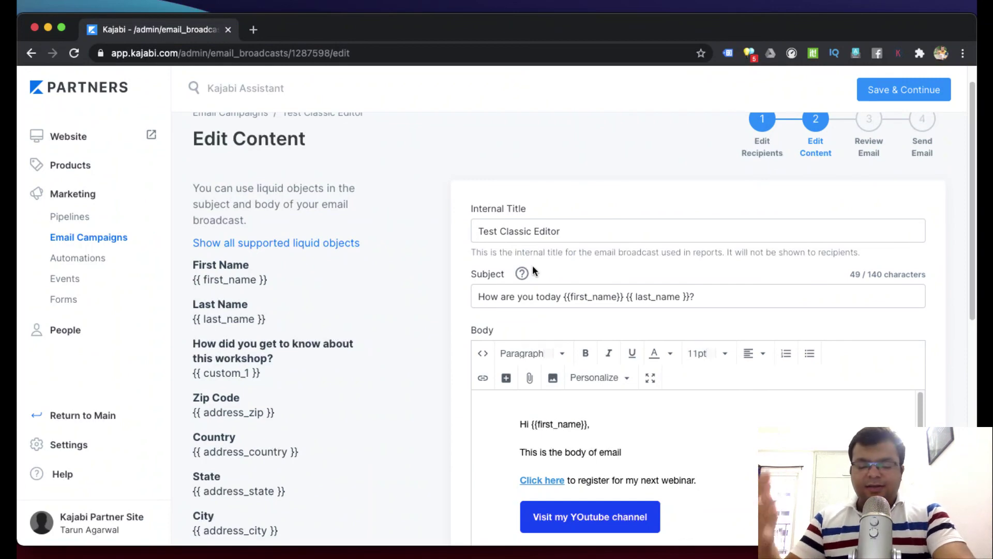
# Step: Go back to the Email Campaigns list from the Test Classic Editor broadcast
pyautogui.click(111, 238)
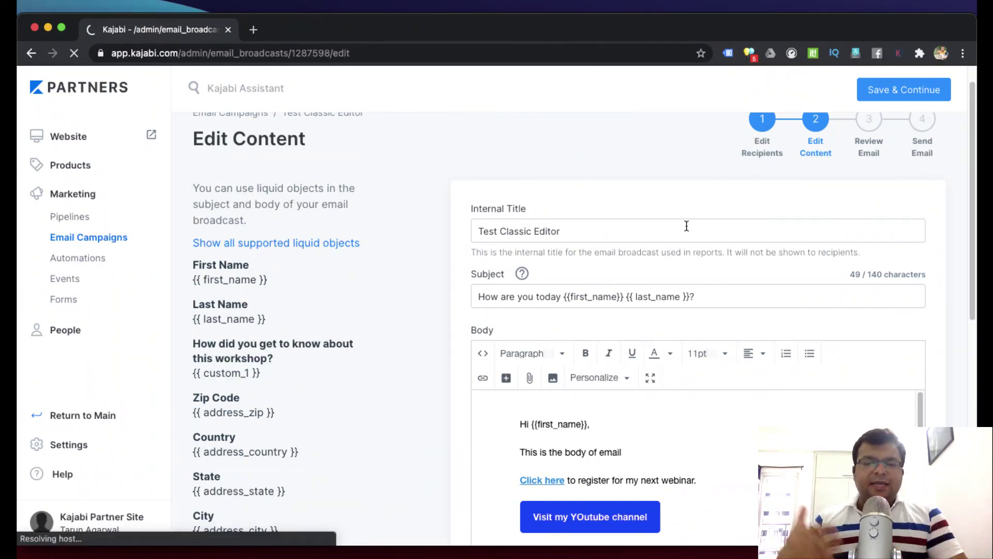